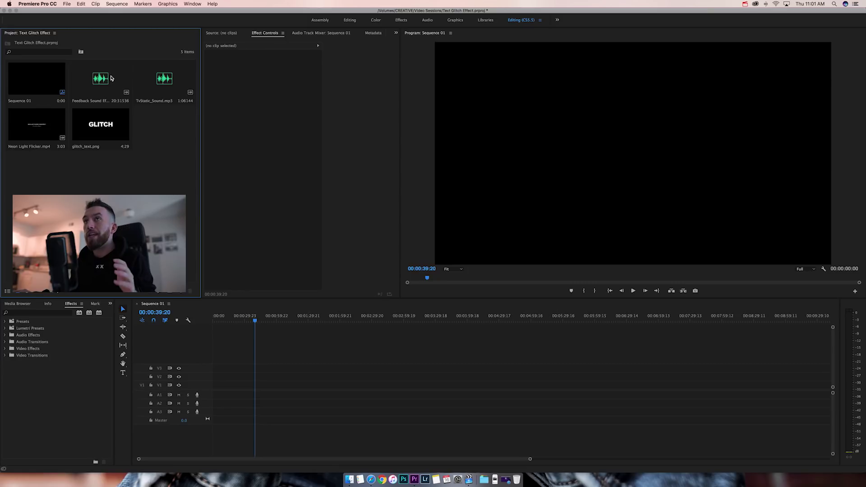
Step: Save the project, and open the feedback sound effect and glitch_text.png in the Source monitor
{"action": "key", "text": "cmd+s"}
{"action": "key", "text": "super+s"}
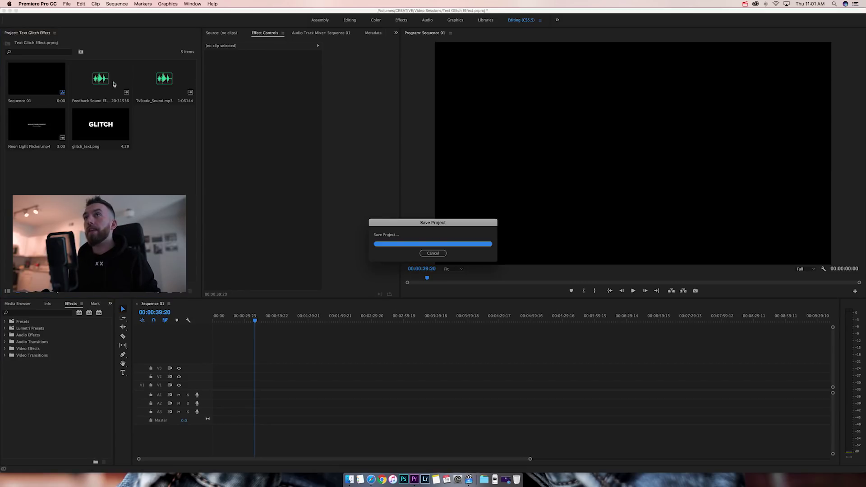
{"action": "double_click", "coordinate": [114, 83]}
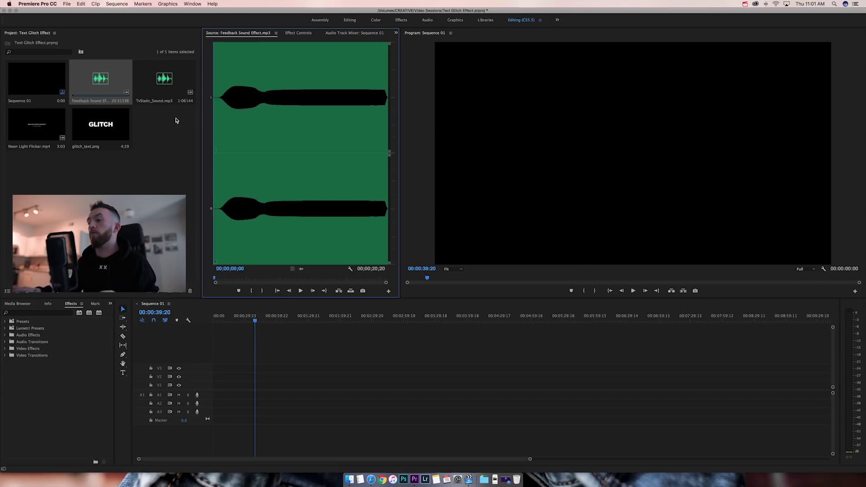
{"action": "left_click", "coordinate": [157, 128]}
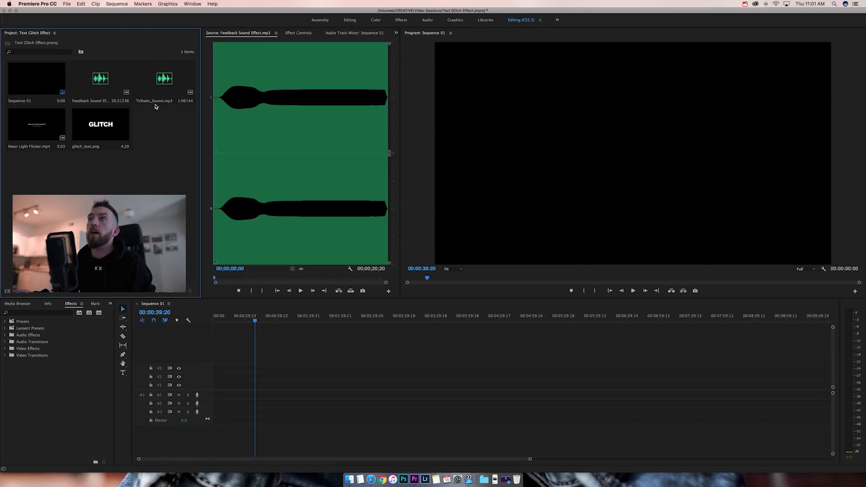
{"action": "double_click", "coordinate": [107, 132]}
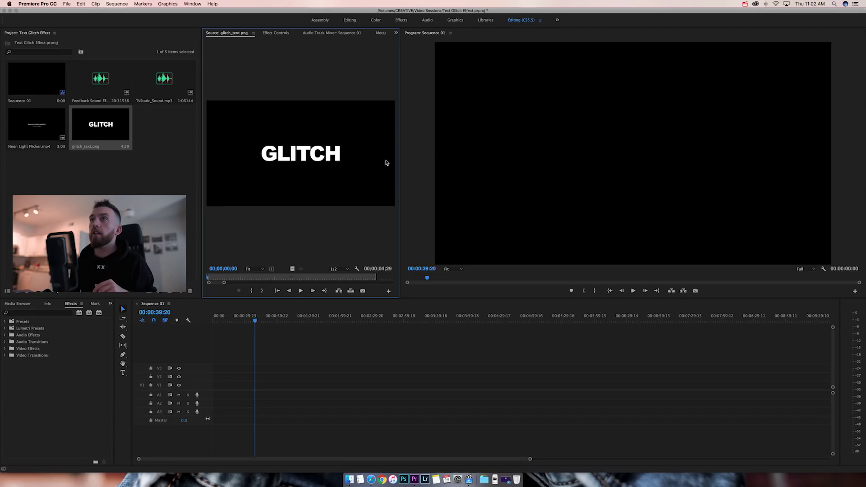
Step: Preview TvStatic_Sound.mp3 and Neon Light Flicker.mp4 in the Source monitor, and view glitch_text.png again
{"action": "double_click", "coordinate": [159, 88]}
{"action": "key", "text": "space"}
{"action": "left_click", "coordinate": [123, 85]}
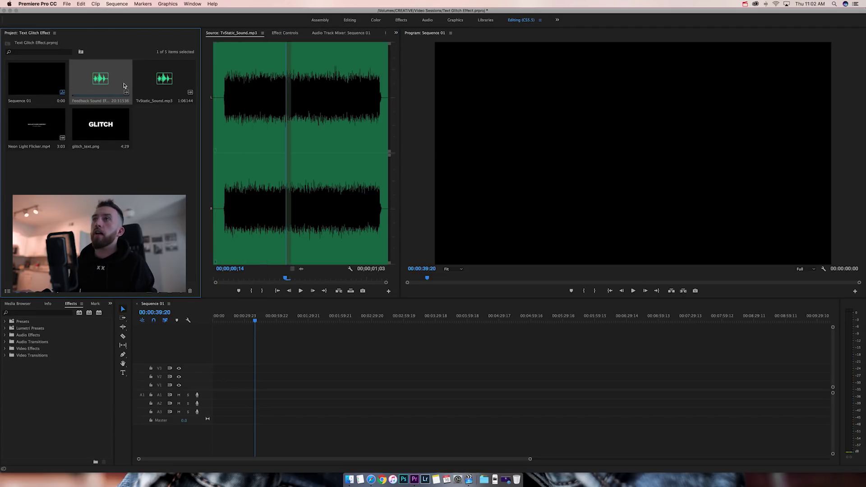
{"action": "left_click", "coordinate": [310, 279]}
{"action": "key", "text": "space"}
{"action": "key", "text": "space"}
{"action": "double_click", "coordinate": [46, 127]}
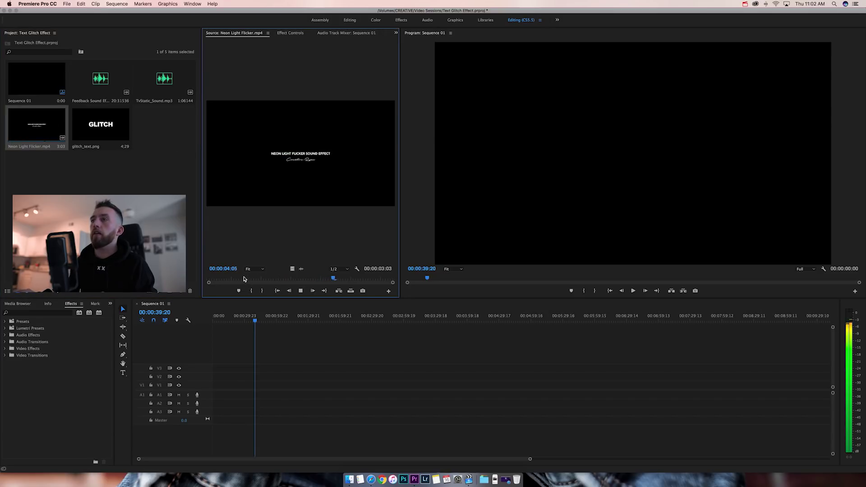
{"action": "left_click", "coordinate": [175, 156]}
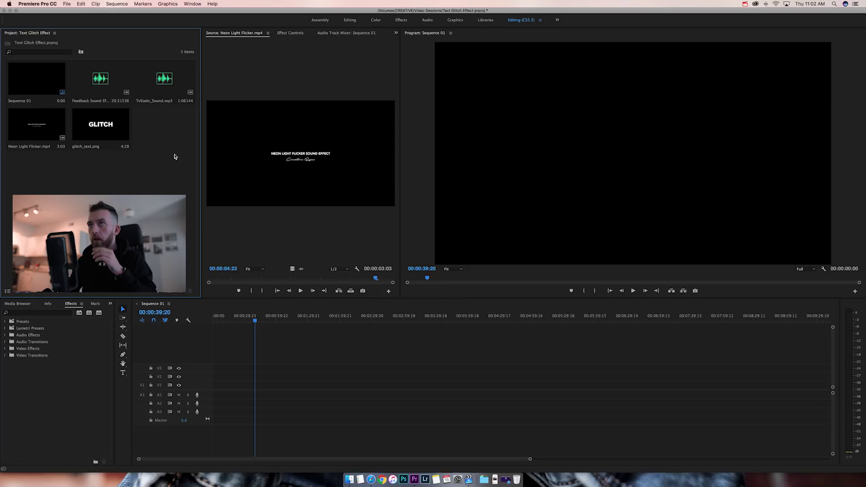
{"action": "double_click", "coordinate": [120, 128]}
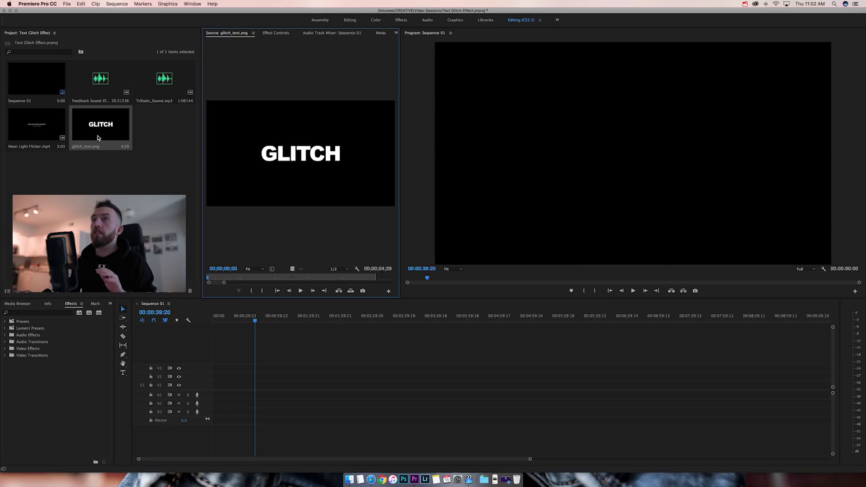
{"action": "left_click", "coordinate": [136, 234]}
{"action": "double_click", "coordinate": [133, 177]}
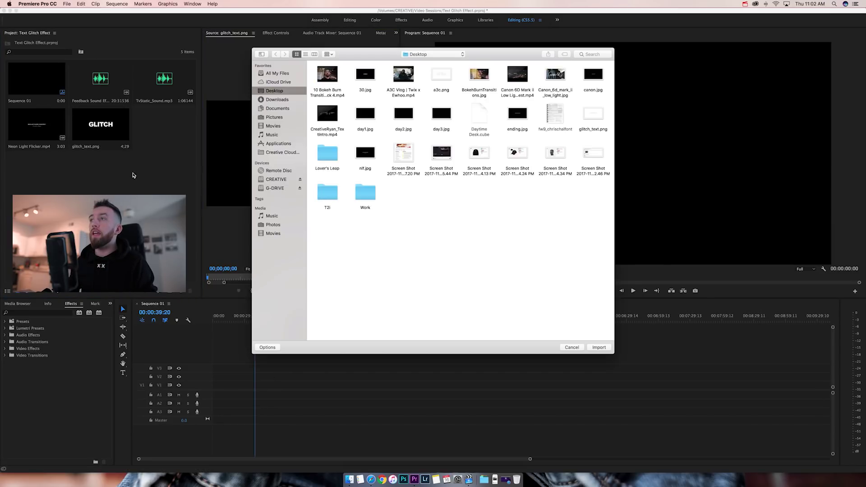
{"action": "left_click", "coordinate": [573, 349]}
Step: Place glitch_text.png on track V2 at the start of the sequence and lengthen it to about 1:43
{"action": "left_click_drag", "start_coordinate": [99, 125], "coordinate": [217, 377]}
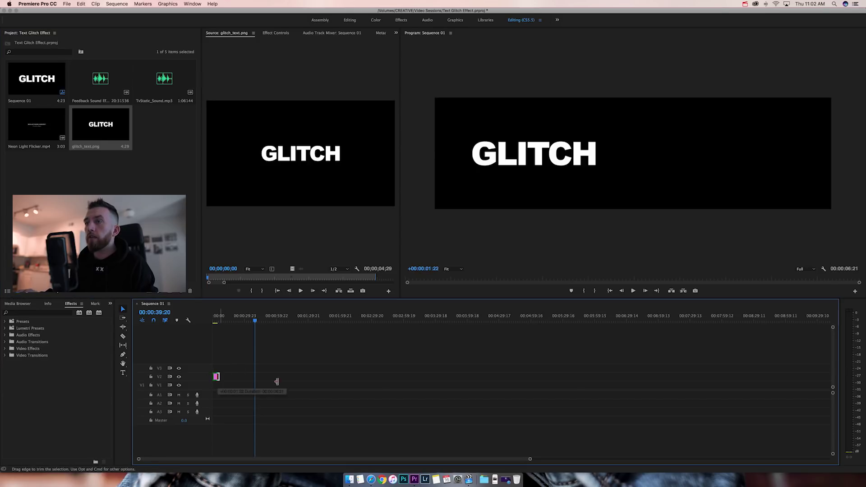
{"action": "left_click_drag", "start_coordinate": [276, 382], "coordinate": [321, 379]}
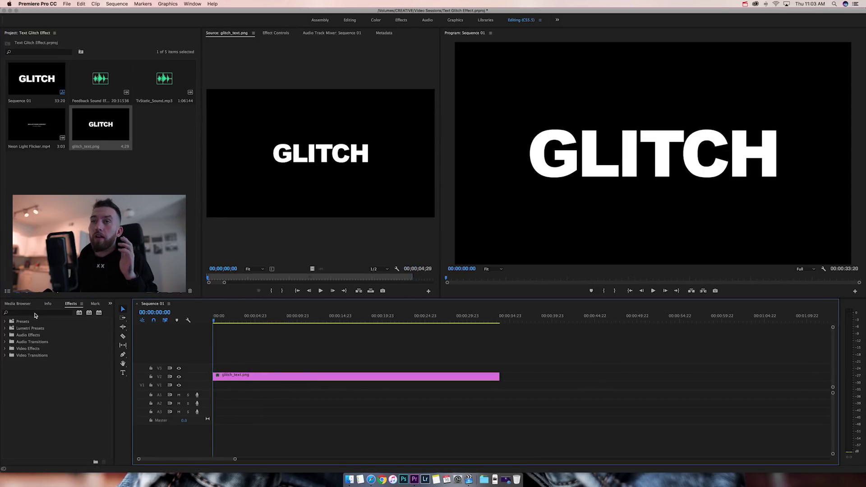
Step: Find the Wave Warp effect and apply it to the glitch_text.png clip on V2
{"action": "left_click", "coordinate": [36, 313]}
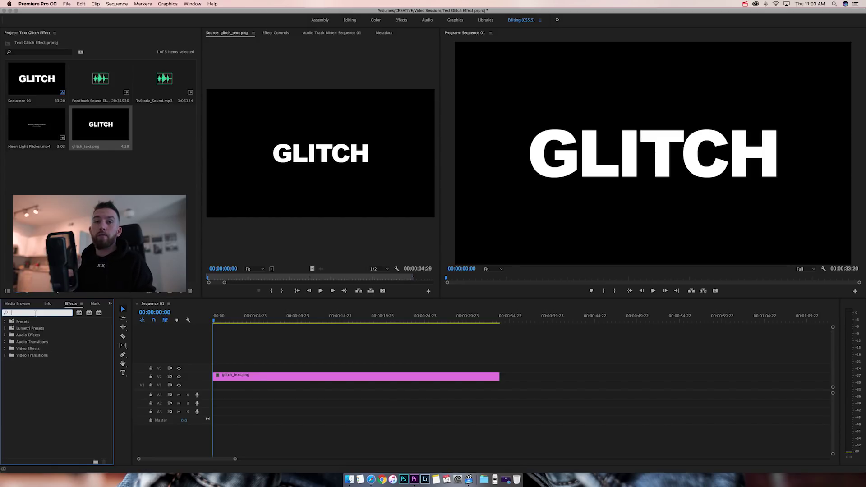
{"action": "type", "text": "wave"}
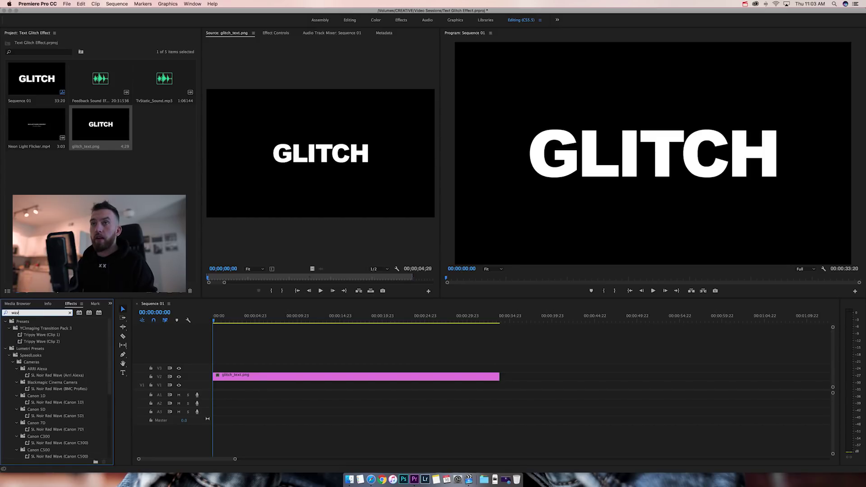
{"action": "left_click", "coordinate": [5, 322]}
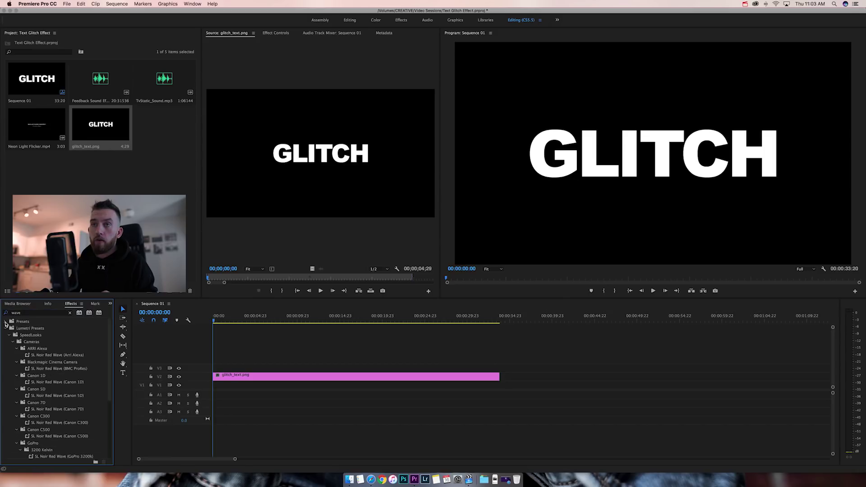
{"action": "type", "text": "war"}
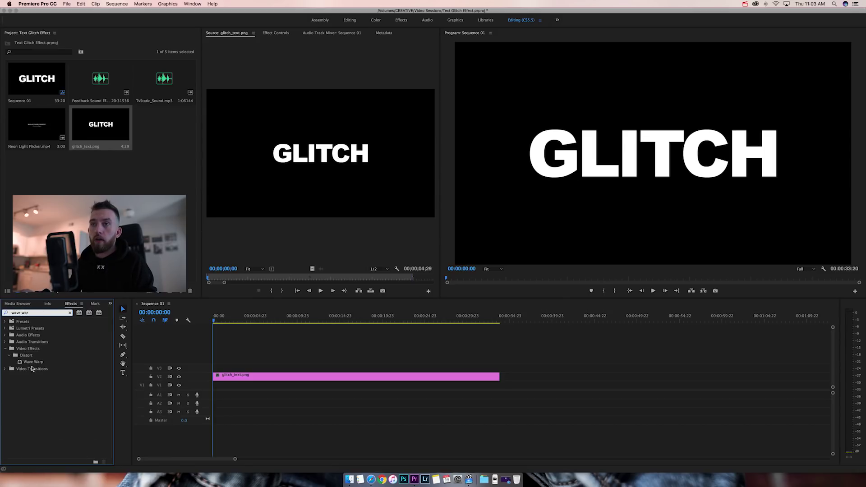
{"action": "left_click_drag", "start_coordinate": [32, 362], "coordinate": [291, 377]}
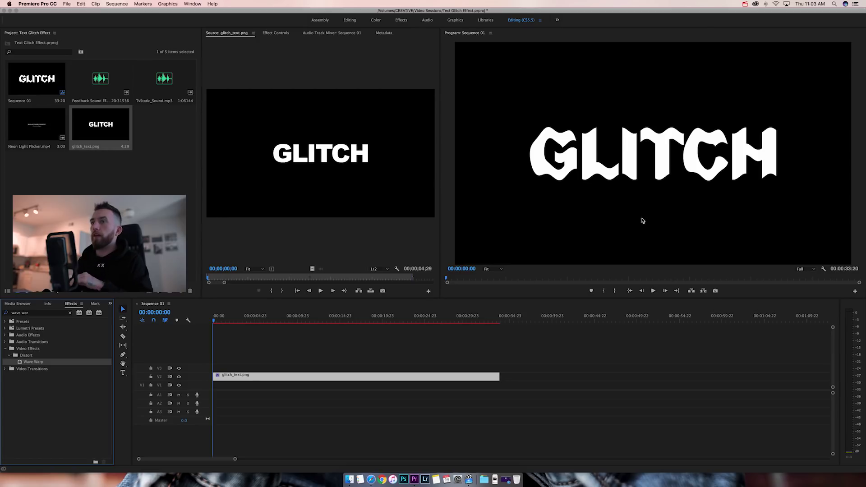
Step: Set the glitch_text.png clip's Wave Warp to wave type Square with a wave height of 37
{"action": "left_click", "coordinate": [254, 380]}
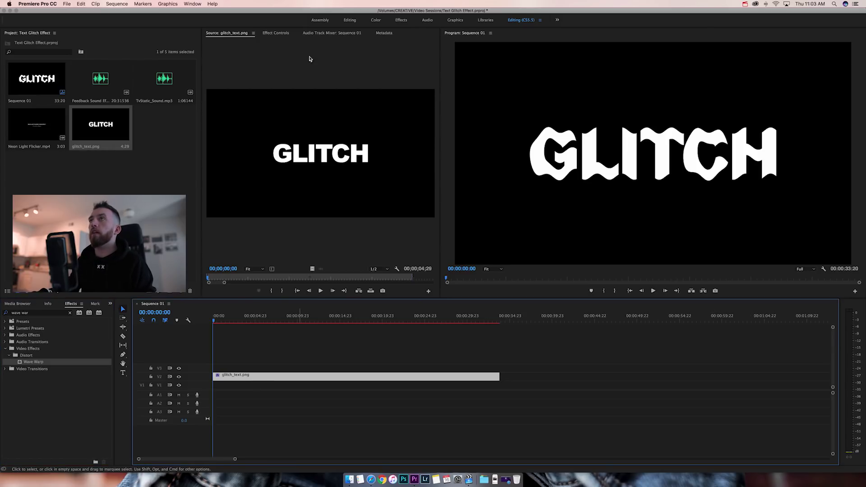
{"action": "left_click", "coordinate": [278, 35]}
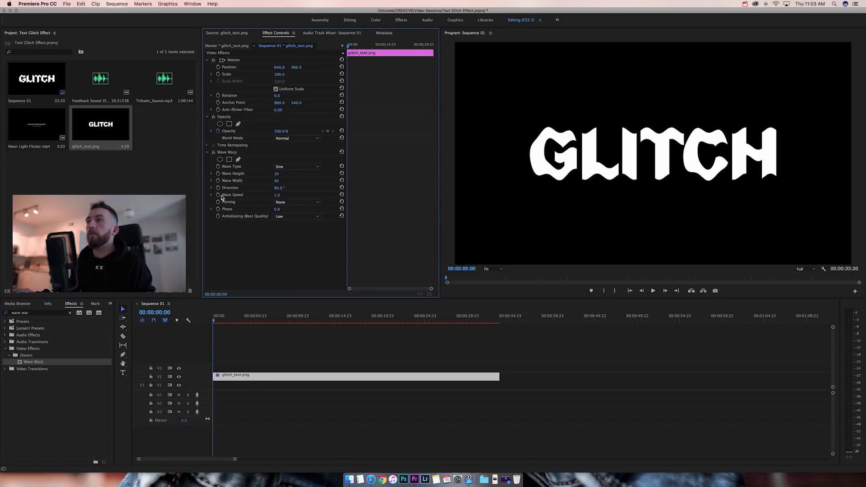
{"action": "left_click", "coordinate": [291, 168]}
{"action": "left_click", "coordinate": [285, 173]}
{"action": "left_click_drag", "start_coordinate": [289, 174], "coordinate": [283, 174]}
{"action": "key", "text": "super+z"}
{"action": "left_click", "coordinate": [288, 168]}
{"action": "left_click", "coordinate": [289, 179]}
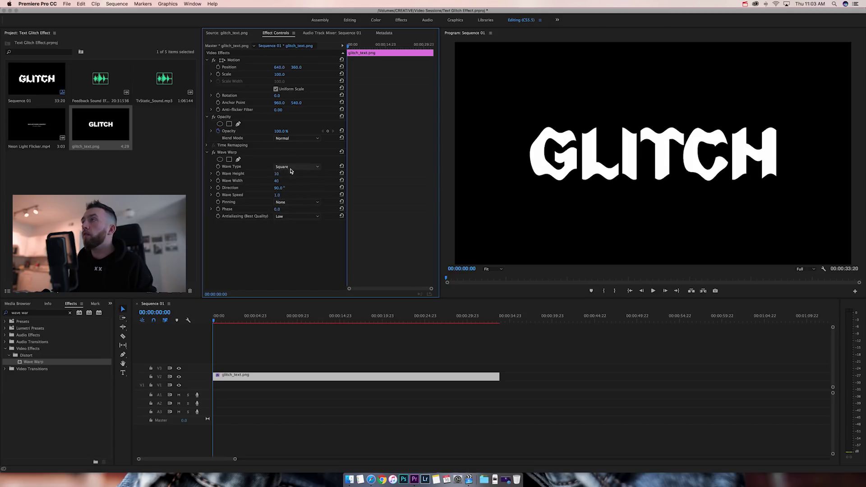
{"action": "left_click_drag", "start_coordinate": [277, 174], "coordinate": [287, 174]}
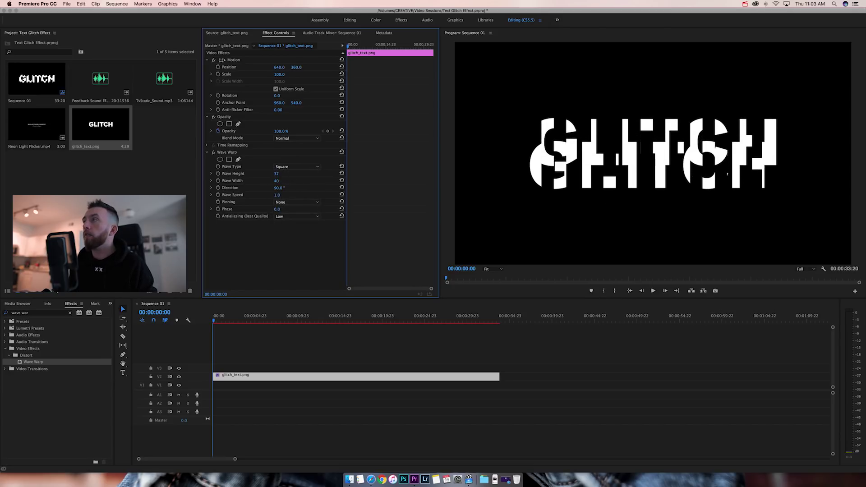
Step: Try the Circle and Noise wave types on the Wave Warp, with a wave height of -11 for Noise
{"action": "left_click", "coordinate": [288, 167]}
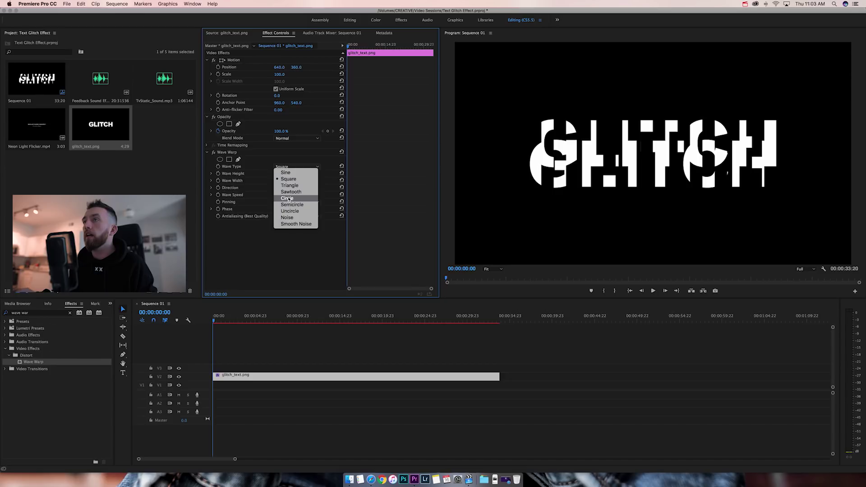
{"action": "left_click", "coordinate": [288, 199]}
{"action": "left_click", "coordinate": [291, 167]}
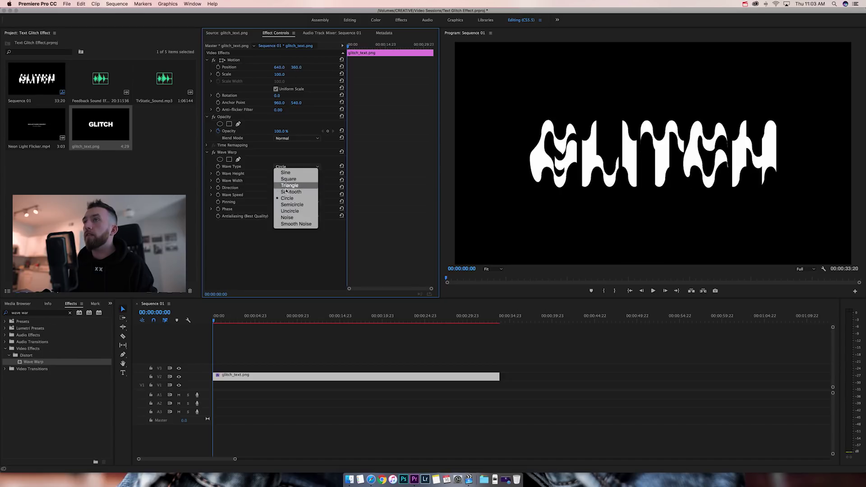
{"action": "left_click", "coordinate": [288, 217]}
{"action": "left_click_drag", "start_coordinate": [277, 175], "coordinate": [256, 175]}
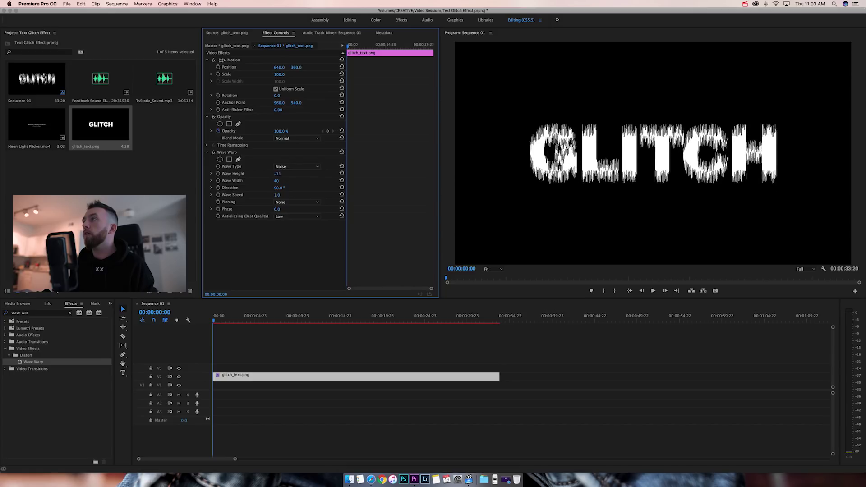
Step: Set the Wave Warp's wave type to Square and its wave height to 58, and deselect the clip
{"action": "left_click", "coordinate": [292, 167]}
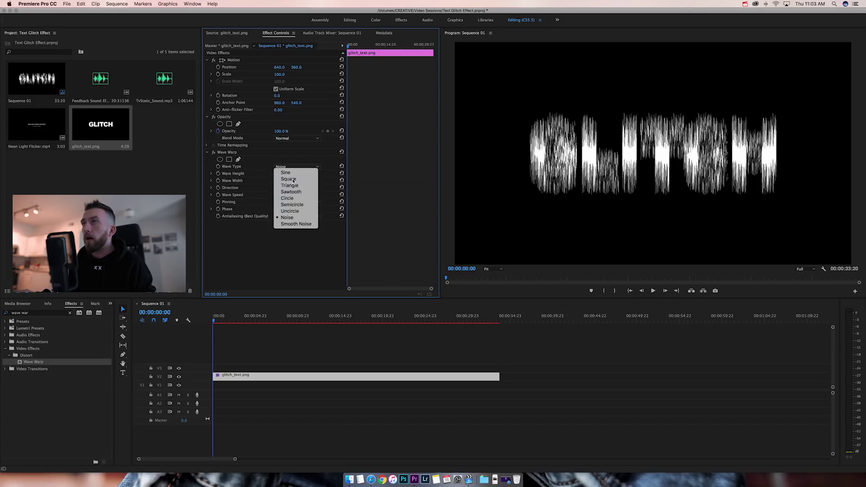
{"action": "left_click", "coordinate": [293, 179]}
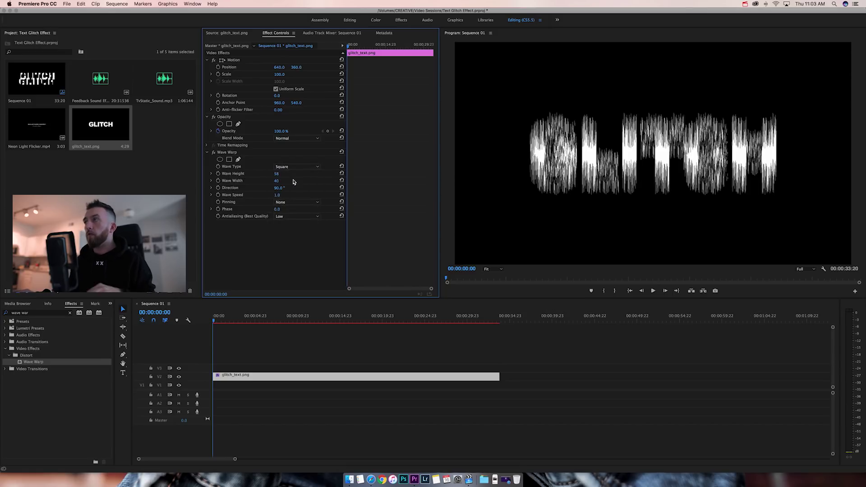
{"action": "left_click", "coordinate": [249, 350]}
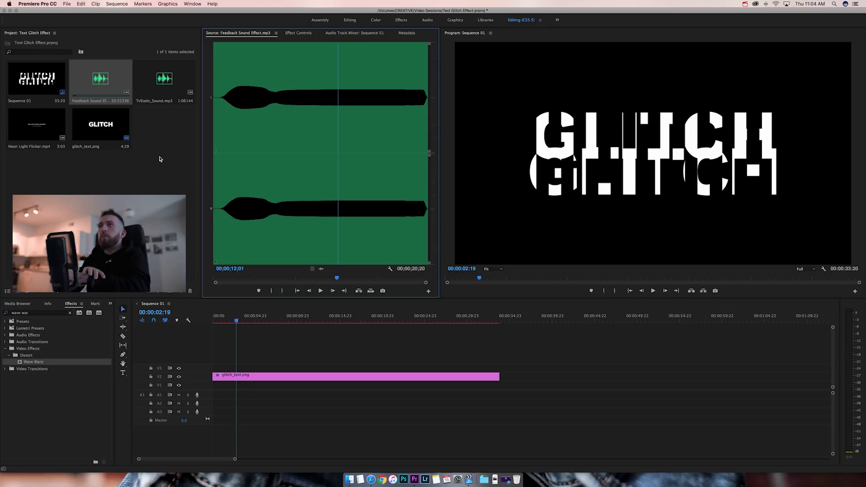
Step: Open Neon Light Flicker.mp4 in the Source monitor and mark its in point at 2:12 and out point at 3:07
{"action": "double_click", "coordinate": [45, 132]}
{"action": "key", "text": "space"}
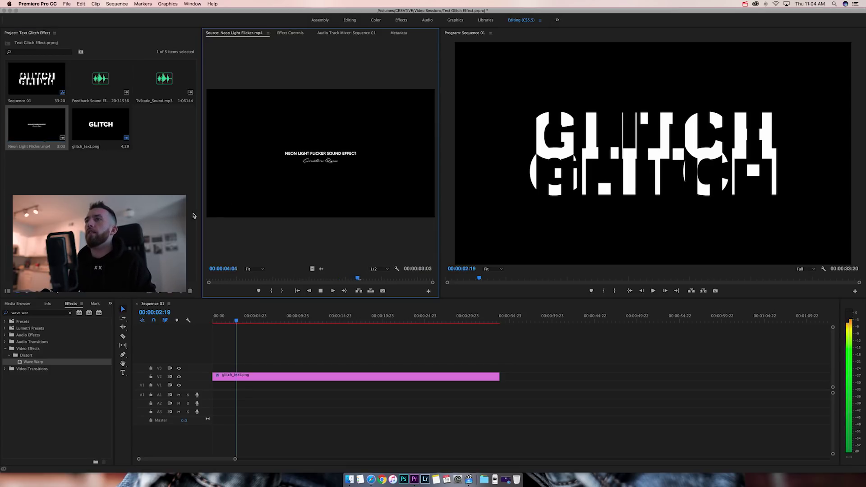
{"action": "left_click", "coordinate": [273, 291]}
{"action": "key", "text": "space"}
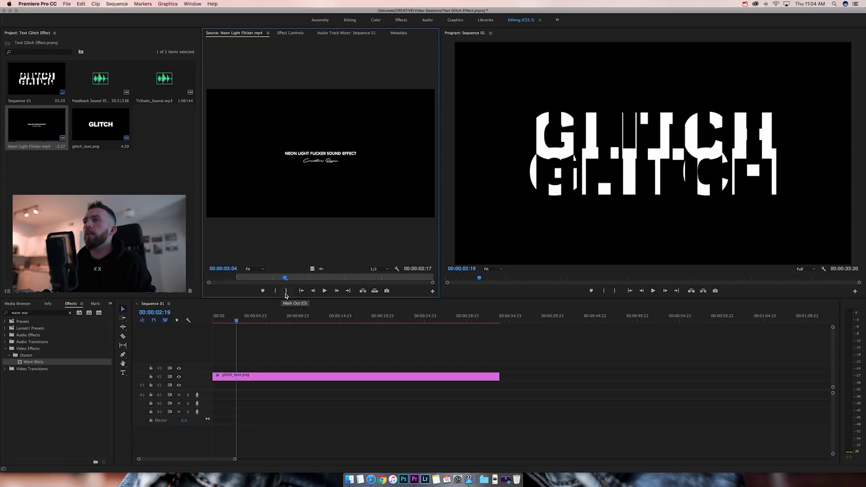
{"action": "left_click", "coordinate": [285, 292]}
Step: Place the marked Neon Light Flicker.mp4 section at the sequence start on V1 and A1, and move glitch_text.png on V2 to start at 1:13
{"action": "left_click_drag", "start_coordinate": [323, 186], "coordinate": [260, 381]}
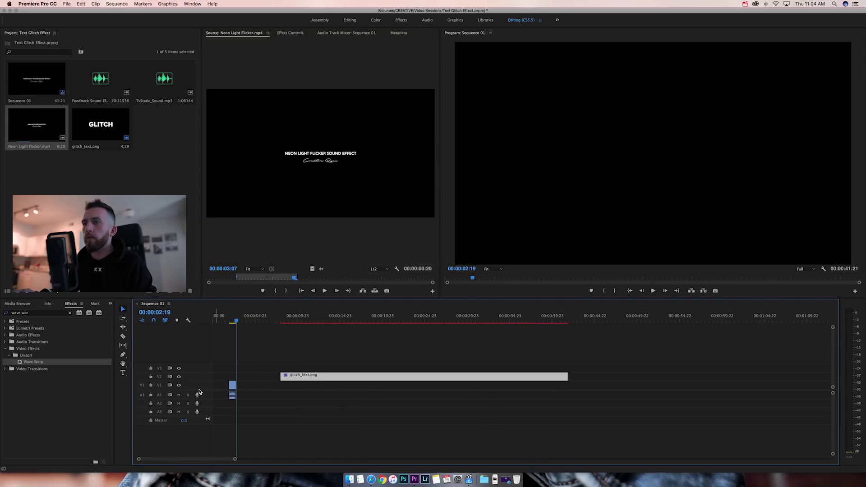
{"action": "left_click_drag", "start_coordinate": [203, 391], "coordinate": [202, 405]}
{"action": "left_click_drag", "start_coordinate": [236, 321], "coordinate": [221, 322]}
{"action": "key", "text": "space"}
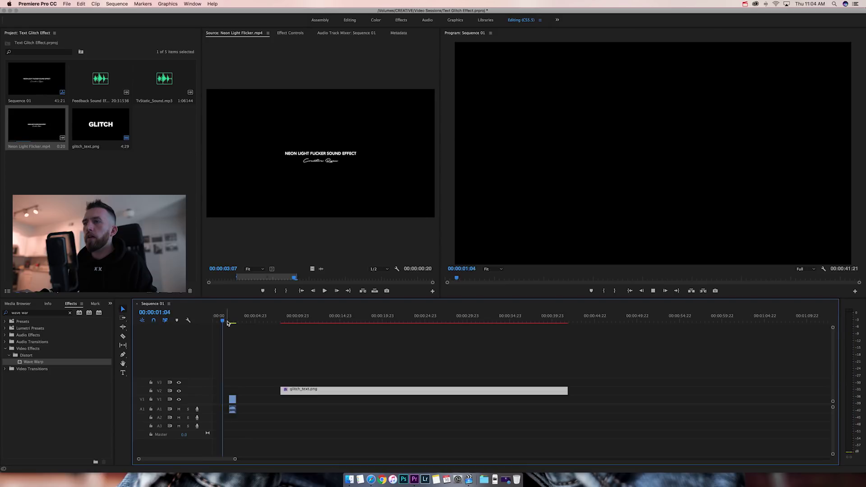
{"action": "key", "text": "space"}
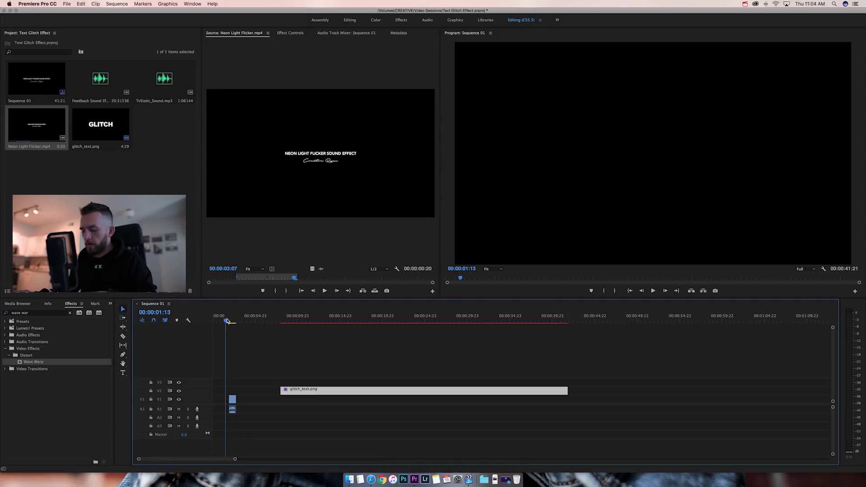
{"action": "left_click_drag", "start_coordinate": [234, 403], "coordinate": [219, 403]}
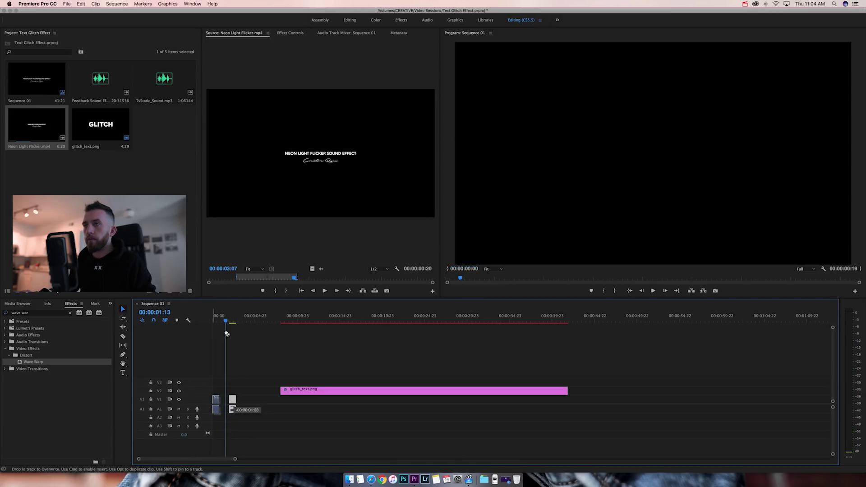
{"action": "left_click_drag", "start_coordinate": [303, 392], "coordinate": [249, 391]}
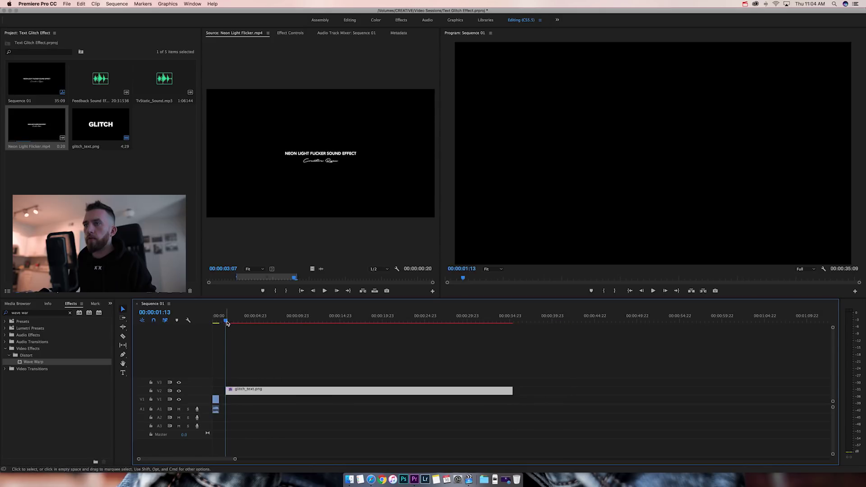
Step: Play back the Neon Light Flicker.mp4 clip from the start of the sequence to hear its flicker sound
{"action": "left_click_drag", "start_coordinate": [225, 322], "coordinate": [211, 325]}
{"action": "key", "text": "="}
{"action": "key", "text": "="}
{"action": "key", "text": "="}
{"action": "key", "text": "="}
{"action": "key", "text": "="}
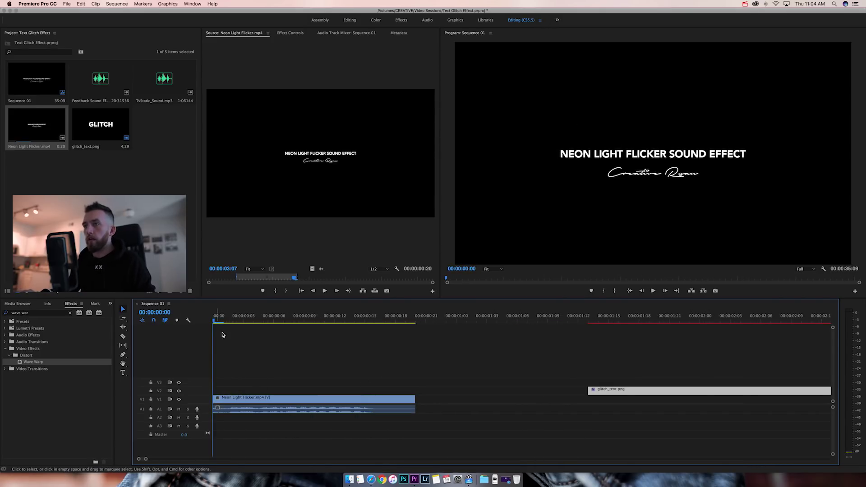
{"action": "key", "text": "space"}
{"action": "key", "text": "space"}
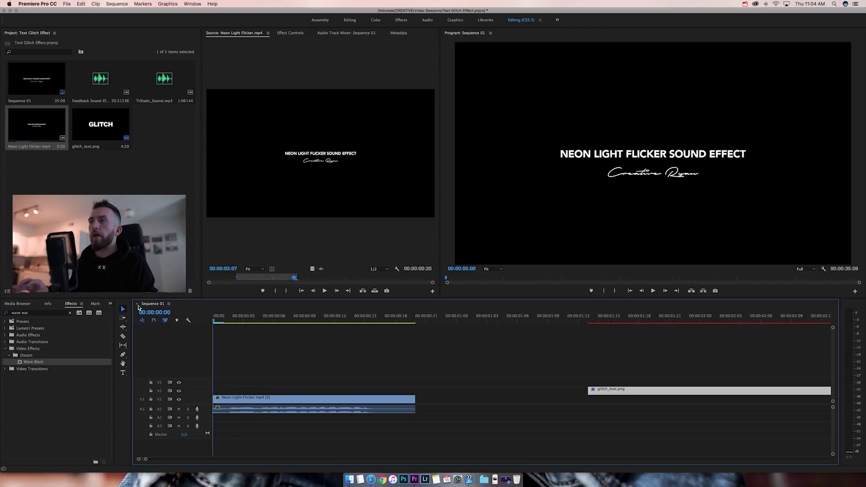
{"action": "key", "text": "space"}
{"action": "left_click_drag", "start_coordinate": [254, 320], "coordinate": [152, 320]}
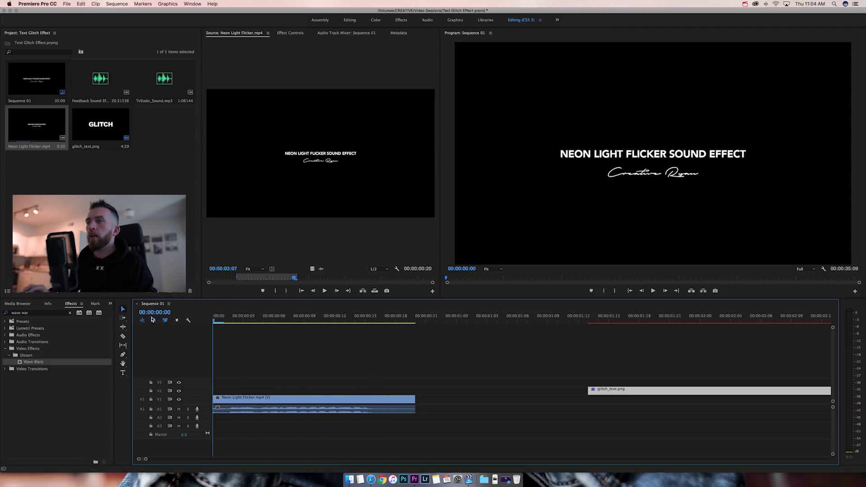
Step: Step frame by frame through the opening of the Neon Light Flicker.mp4 clip to examine where its sound changes, and return to the start
{"action": "key", "text": "Right"}
{"action": "key", "text": "Right"}
{"action": "key", "text": "Left"}
{"action": "key", "text": "Left"}
{"action": "key", "text": "Right"}
{"action": "key", "text": "Right"}
{"action": "key", "text": "Right"}
{"action": "key", "text": "Right"}
{"action": "key", "text": "Right"}
{"action": "key", "text": "Right"}
{"action": "key", "text": "Right"}
{"action": "key", "text": "Right"}
{"action": "key", "text": "Right"}
{"action": "key", "text": "Right"}
{"action": "key", "text": "Right"}
{"action": "key", "text": "Right"}
{"action": "key", "text": "Right"}
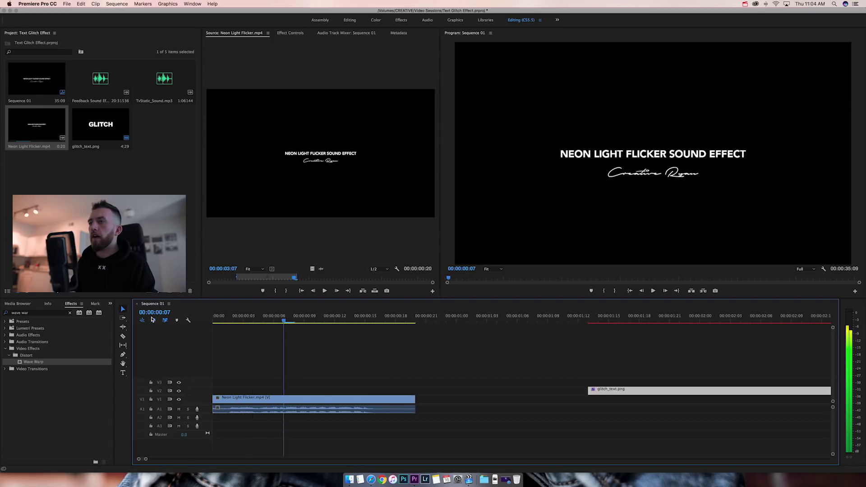
{"action": "key", "text": "Left"}
{"action": "left_click_drag", "start_coordinate": [294, 321], "coordinate": [211, 321]}
Step: Play the sequence from the start and split the Neon Light Flicker.mp4 clip at frame 6 (00:00:00:06)
{"action": "key", "text": "space"}
Step: Play on through the flicker sound and split the Neon Light Flicker.mp4 clip at 00:00:00:17
{"action": "key", "text": "space"}
{"action": "key", "text": "c"}
{"action": "left_click", "coordinate": [275, 399]}
{"action": "key", "text": "space"}
{"action": "key", "text": "space"}
{"action": "left_click", "coordinate": [274, 316]}
{"action": "key", "text": "space"}
{"action": "key", "text": "space"}
{"action": "left_click", "coordinate": [385, 399]}
{"action": "key", "text": "v"}
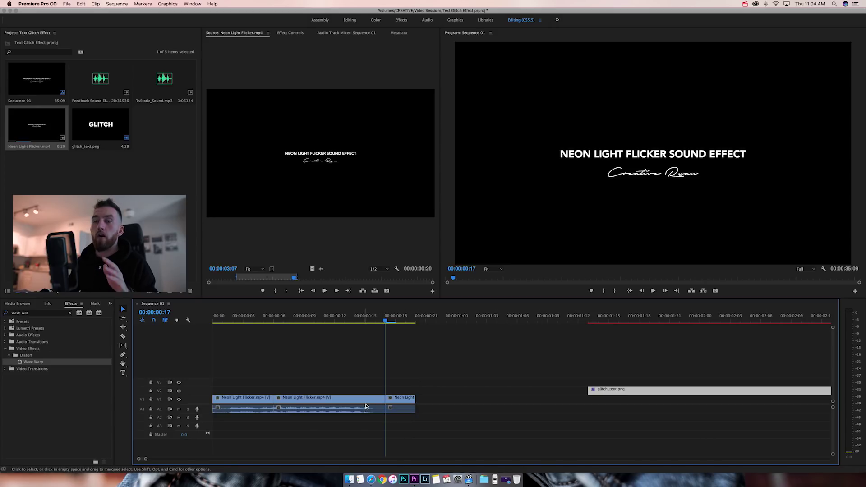
Step: Replay from the sequence start and split the first piece of Neon Light Flicker.mp4 at frame 2 (00:00:00:02)
{"action": "key", "text": "Home"}
{"action": "key", "text": "space"}
Step: Play back the opening of the split flicker clip to check the cut timing, and return the playhead to the sequence start
{"action": "key", "text": "space"}
{"action": "key", "text": "c"}
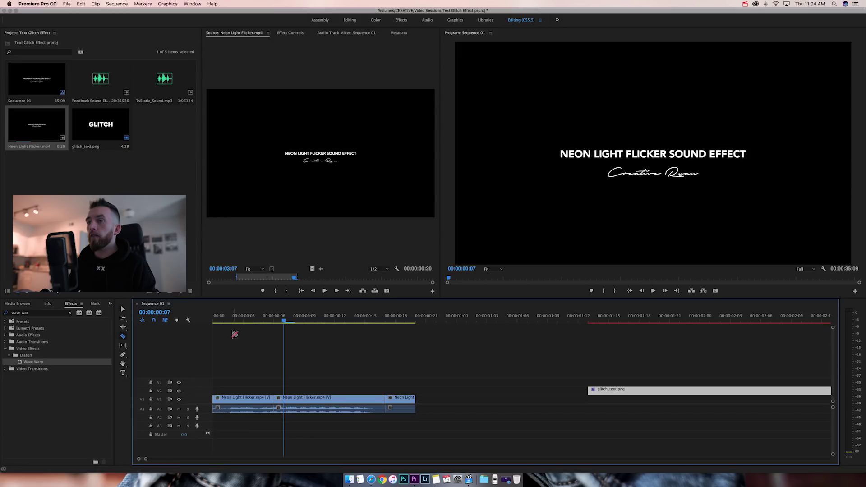
{"action": "left_click", "coordinate": [233, 399]}
{"action": "key", "text": "Home"}
{"action": "key", "text": "space"}
{"action": "key", "text": "space"}
{"action": "key", "text": "v"}
{"action": "left_click", "coordinate": [263, 322]}
{"action": "left_click_drag", "start_coordinate": [264, 322], "coordinate": [143, 314]}
Step: Move glitch_text.png to the sequence start on V3 and delete all Neon Light Flicker.mp4 video pieces from V1, keeping their audio
{"action": "left_click_drag", "start_coordinate": [613, 394], "coordinate": [226, 382]}
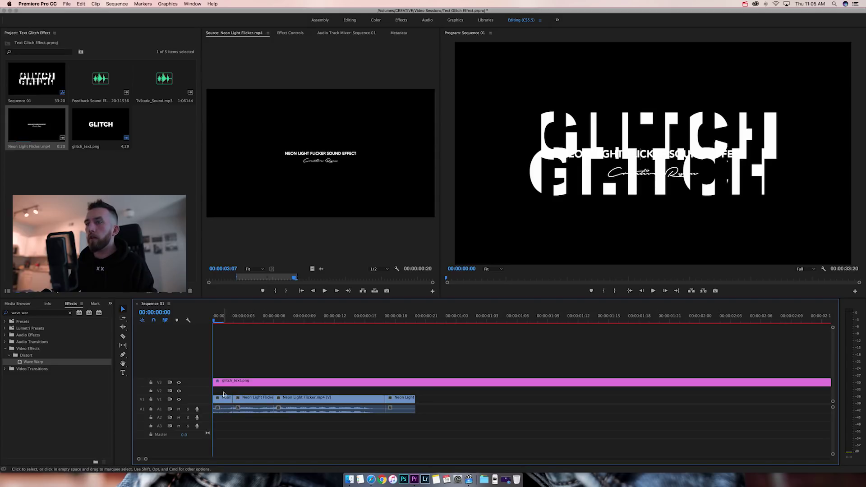
{"action": "left_click_drag", "start_coordinate": [222, 391], "coordinate": [407, 402]}
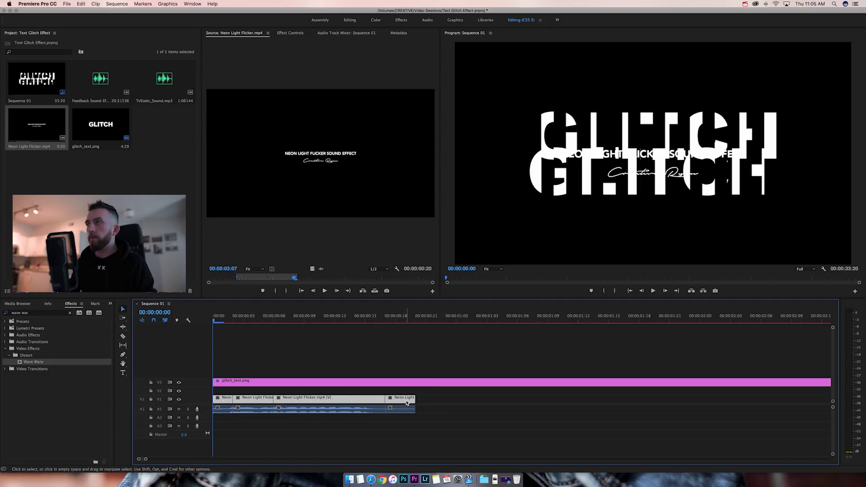
{"action": "key", "text": "Delete"}
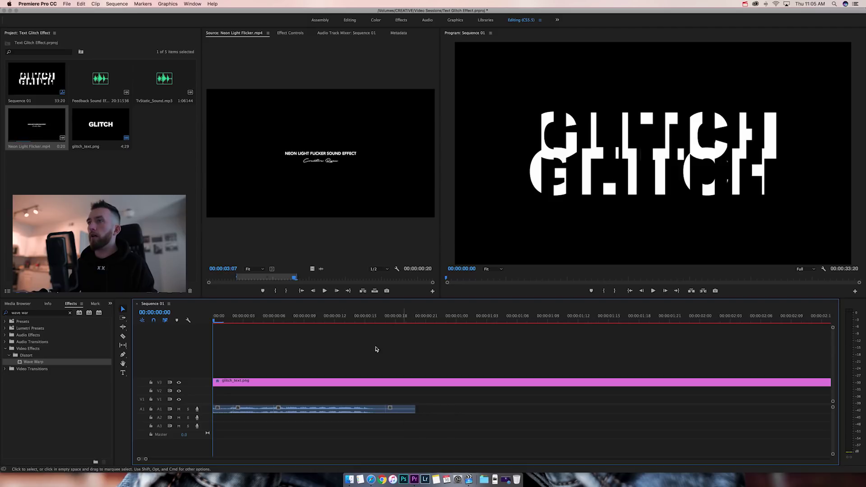
Step: Set the Wave Warp direction of the glitch_text.png clip to 0°
{"action": "double_click", "coordinate": [244, 382]}
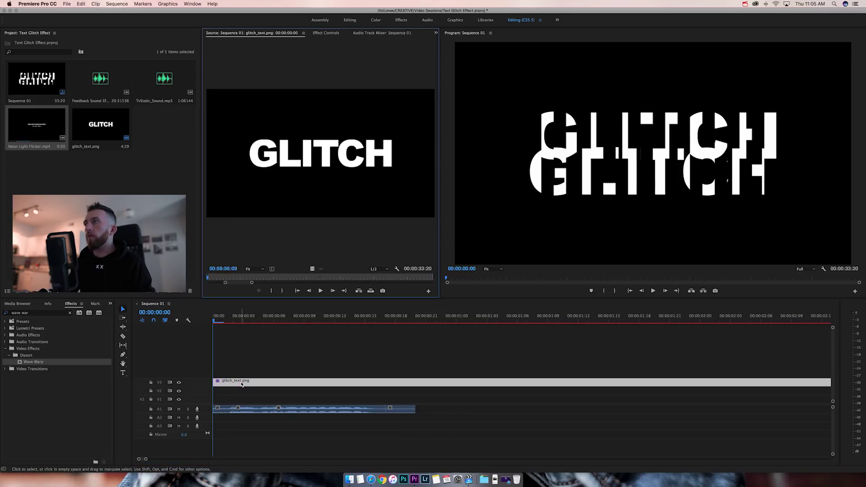
{"action": "left_click", "coordinate": [322, 33]}
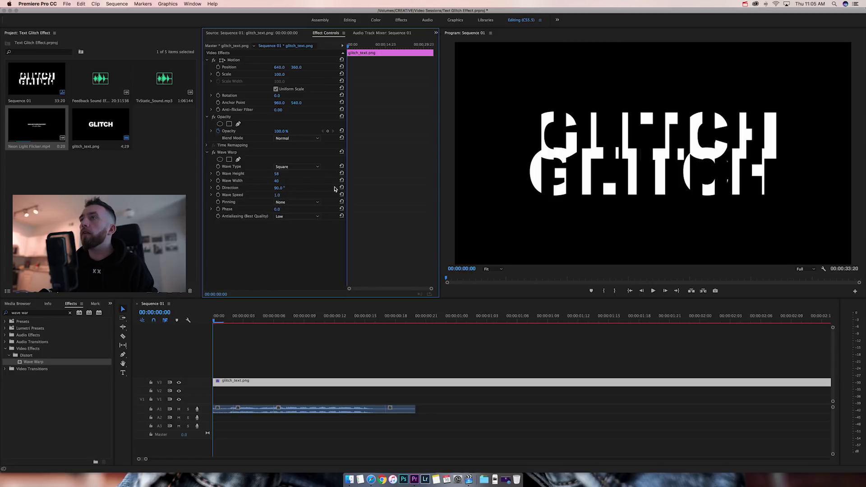
{"action": "left_click", "coordinate": [280, 188]}
{"action": "type", "text": "0"}
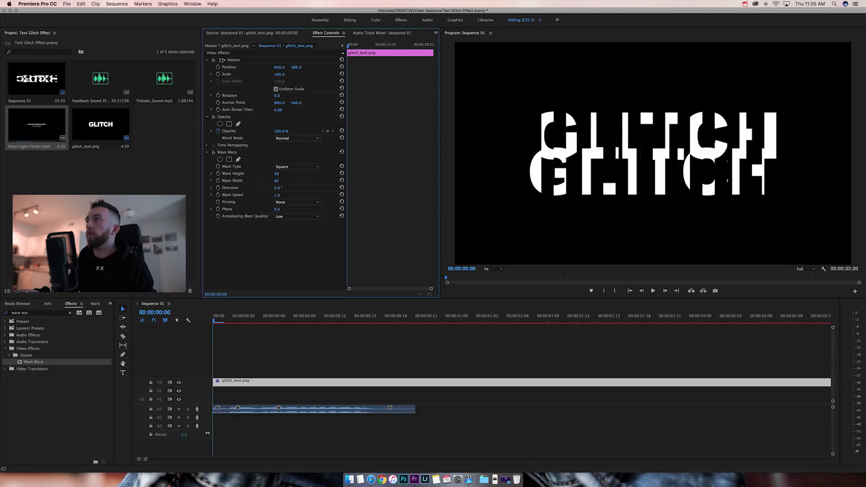
{"action": "key", "text": "Return"}
Step: Adjust the glitch_text.png clip's Wave Warp to a wave height of 97 and a wave width of 85
{"action": "mouse_move", "coordinate": [286, 173]}
{"action": "left_mouse_down"}
{"action": "mouse_move", "coordinate": [270, 175]}
{"action": "mouse_move", "coordinate": [576, 175]}
{"action": "mouse_move", "coordinate": [283, 175]}
{"action": "left_mouse_up"}
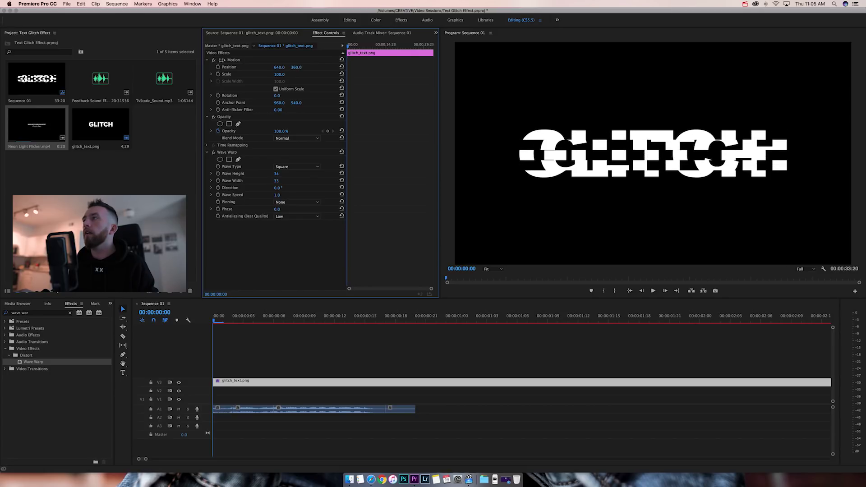
{"action": "left_click_drag", "start_coordinate": [277, 181], "coordinate": [278, 182]}
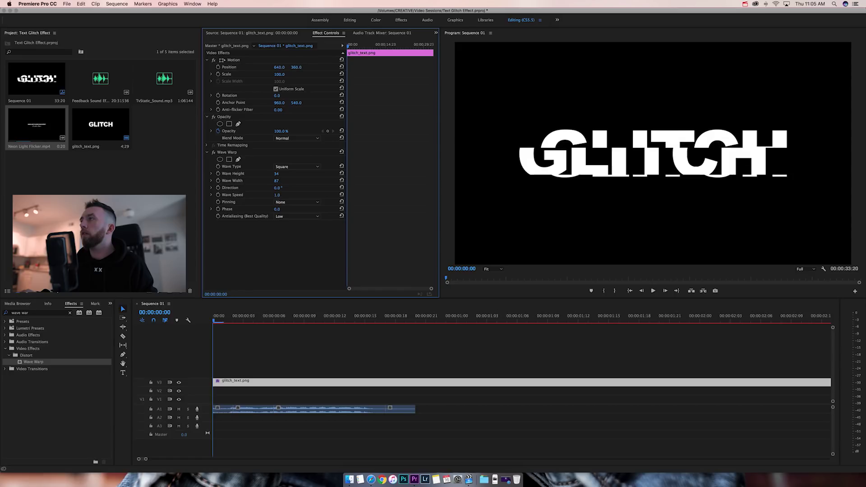
{"action": "left_click_drag", "start_coordinate": [287, 182], "coordinate": [287, 181]}
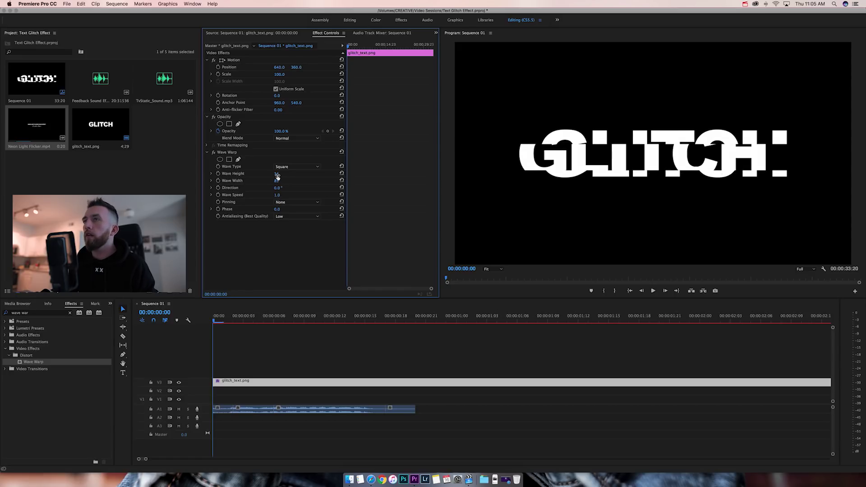
{"action": "left_click_drag", "start_coordinate": [287, 182], "coordinate": [361, 175]}
{"action": "key", "text": "super+z"}
{"action": "left_click_drag", "start_coordinate": [278, 174], "coordinate": [266, 174]}
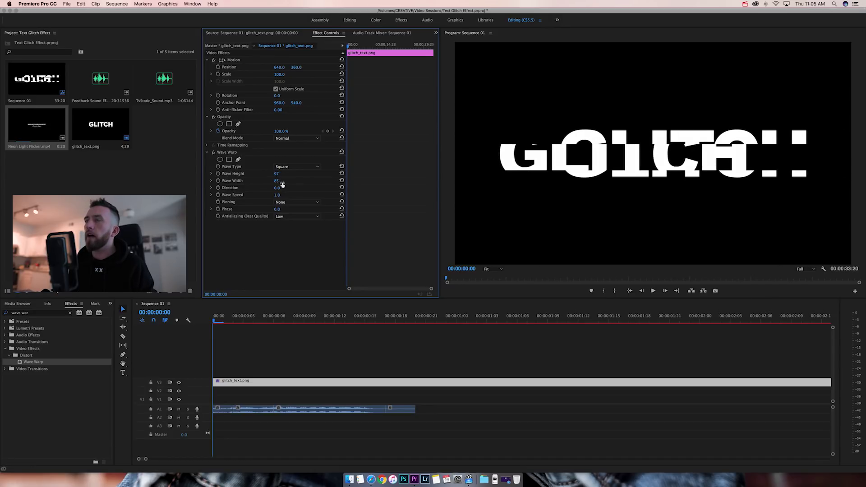
Step: Split glitch_text.png on V3 at the first audio cut, frame 2, and delete the Wave Warp effect from the opening piece
{"action": "key", "text": "c"}
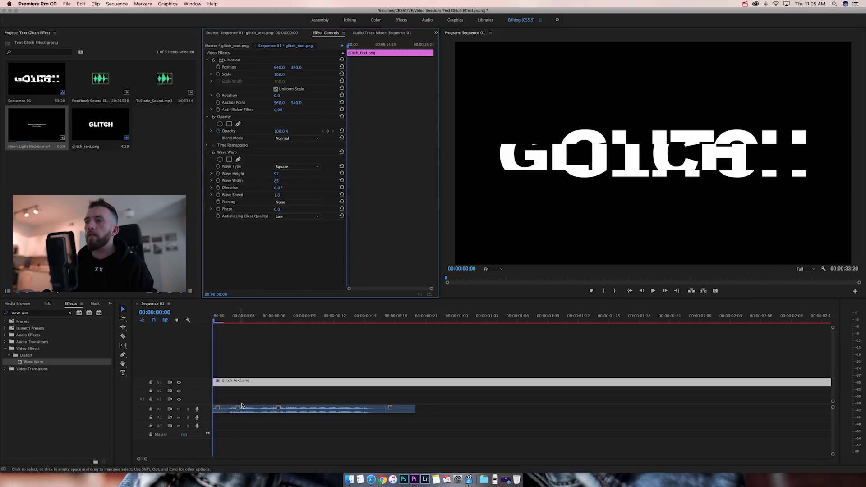
{"action": "left_click", "coordinate": [234, 408]}
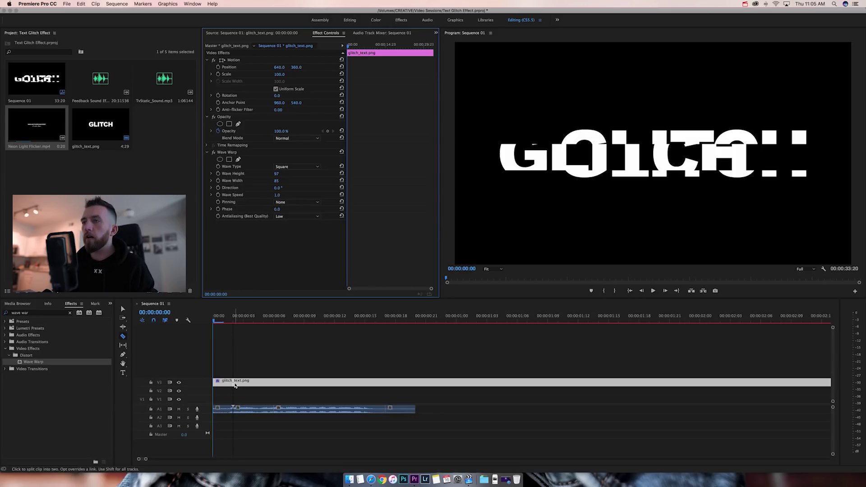
{"action": "left_click", "coordinate": [233, 385]}
{"action": "key", "text": "v"}
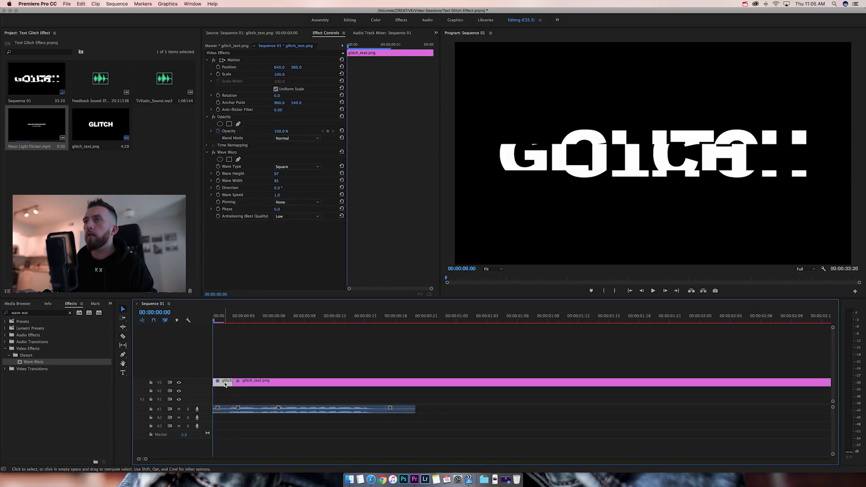
{"action": "left_click", "coordinate": [232, 153]}
{"action": "key", "text": "Delete"}
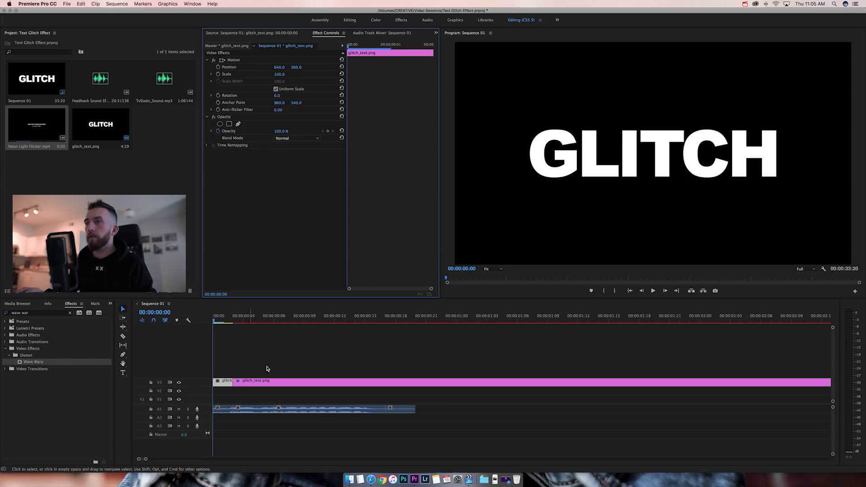
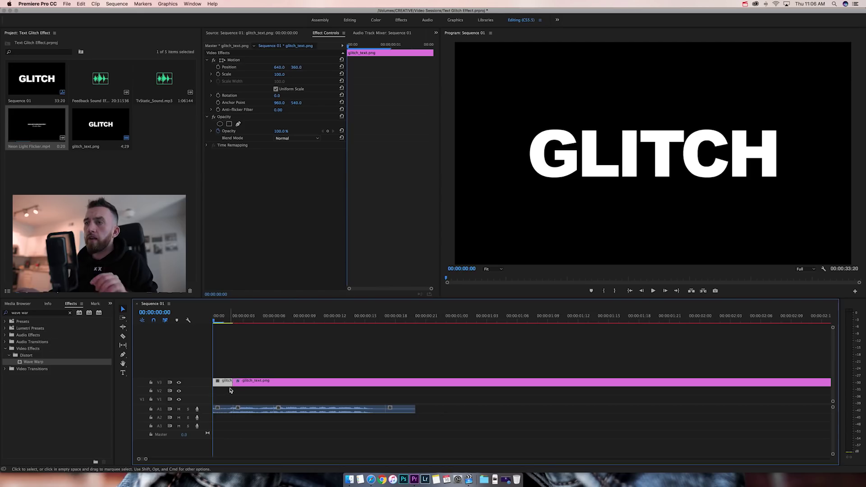
Step: Keyframe the opening glitch_text.png piece's scale at 30 on frame 0 and 72 on frame 1
{"action": "left_click", "coordinate": [282, 74]}
{"action": "type", "text": "30"}
{"action": "key", "text": "Return"}
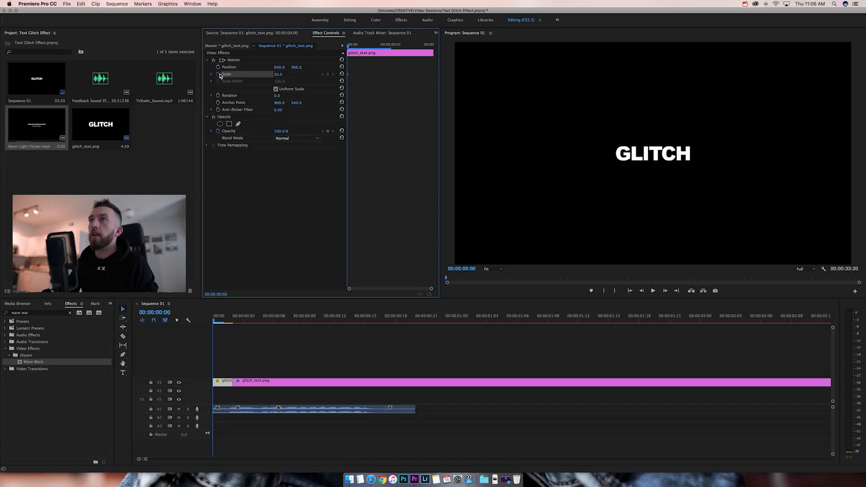
{"action": "key", "text": "Right"}
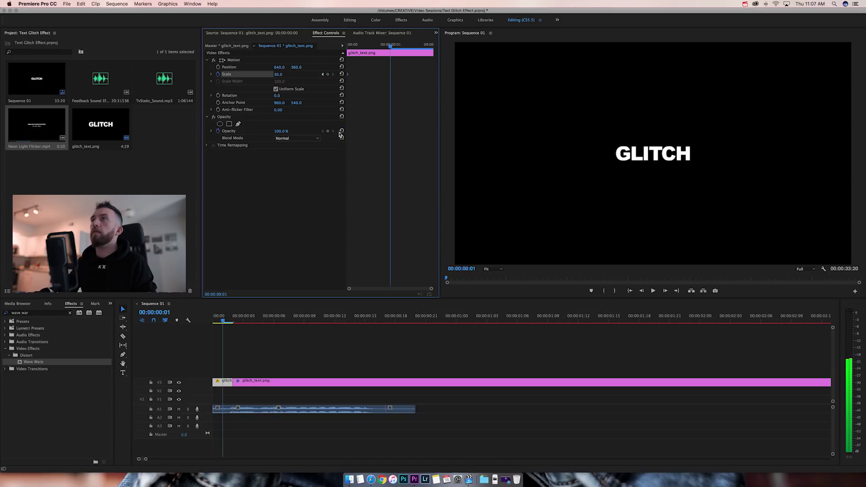
{"action": "left_click", "coordinate": [281, 74]}
{"action": "type", "text": "72"}
{"action": "key", "text": "Return"}
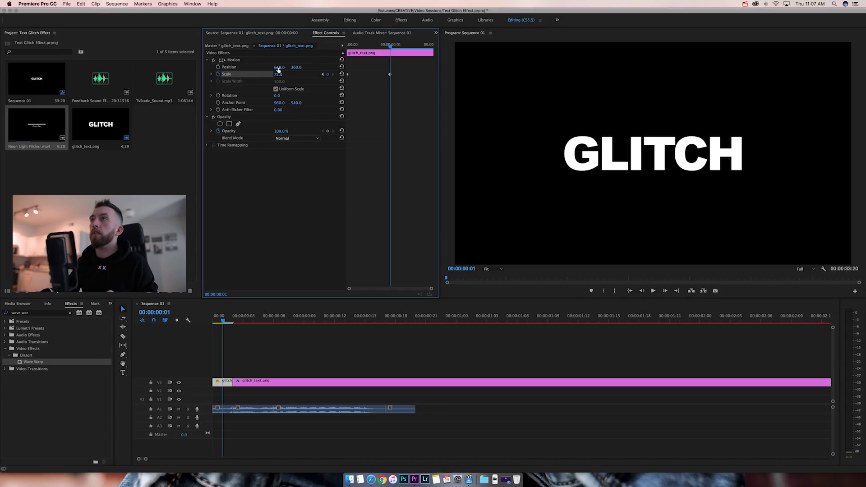
Step: Keyframe the opening piece's position, keeping it centred on frame 0 and moving it to 853, 196 on frame 1
{"action": "left_click", "coordinate": [219, 66]}
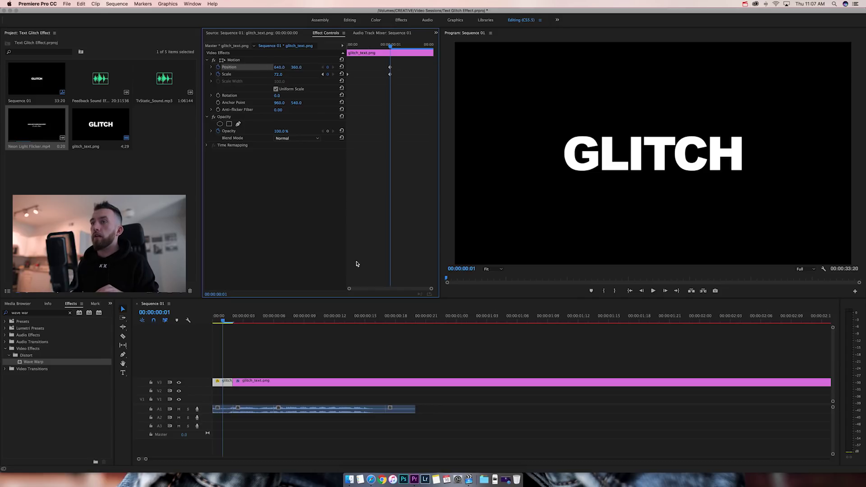
{"action": "key", "text": "Left"}
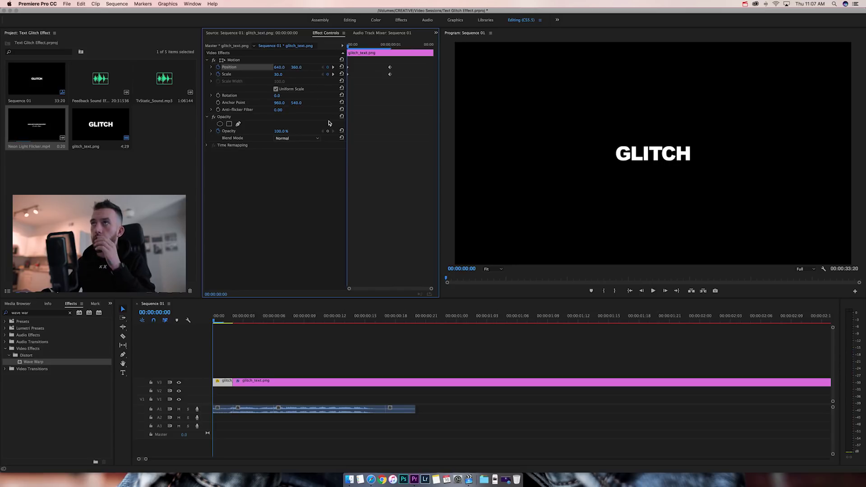
{"action": "key", "text": "Right"}
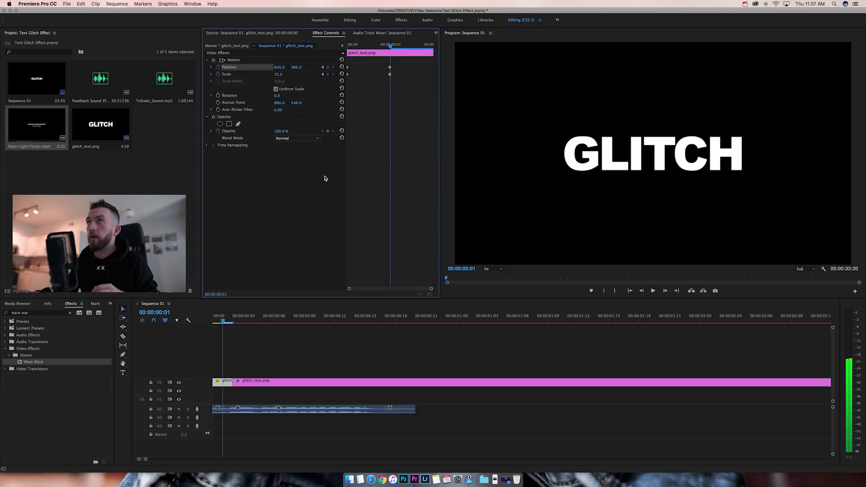
{"action": "left_click_drag", "start_coordinate": [279, 67], "coordinate": [223, 68]}
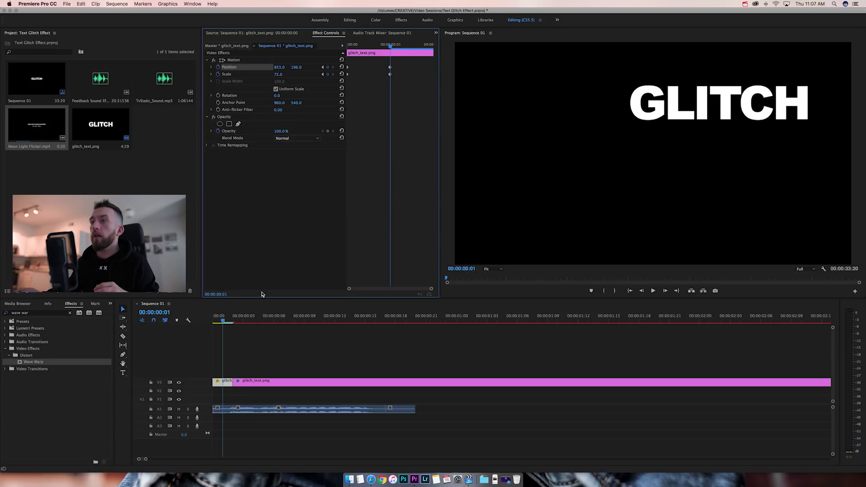
Step: Turn on keyframing for every Wave Warp property of the second glitch_text.png piece at frame 2
{"action": "key", "text": "Right"}
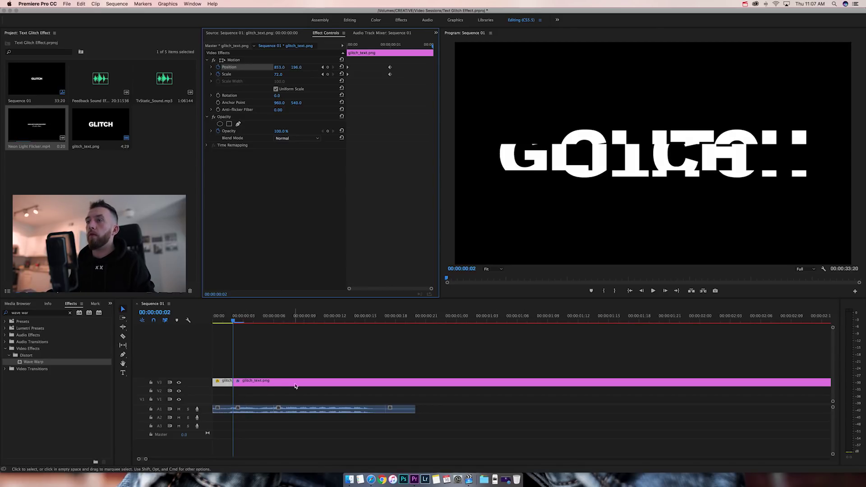
{"action": "left_click", "coordinate": [273, 383]}
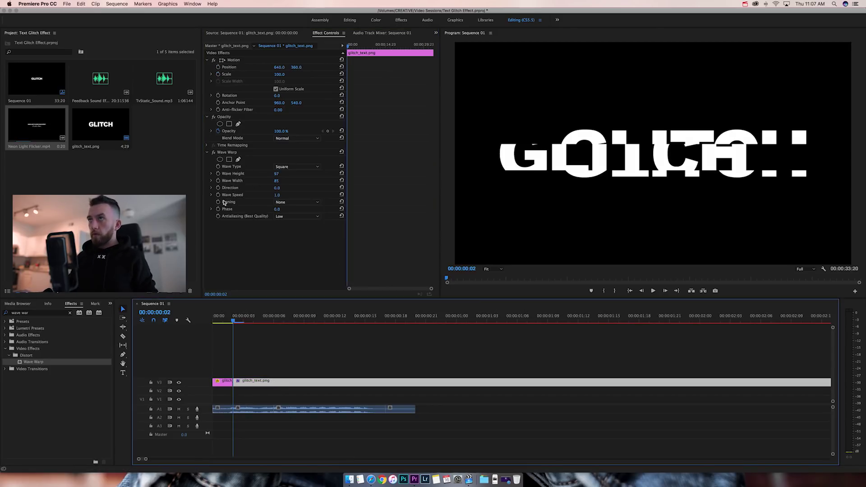
{"action": "left_click", "coordinate": [218, 166]}
{"action": "left_click", "coordinate": [219, 174]}
{"action": "left_click", "coordinate": [219, 181]}
{"action": "left_click", "coordinate": [219, 188]}
{"action": "left_click", "coordinate": [219, 195]}
{"action": "left_click", "coordinate": [219, 202]}
{"action": "left_click", "coordinate": [218, 209]}
{"action": "left_click", "coordinate": [218, 216]}
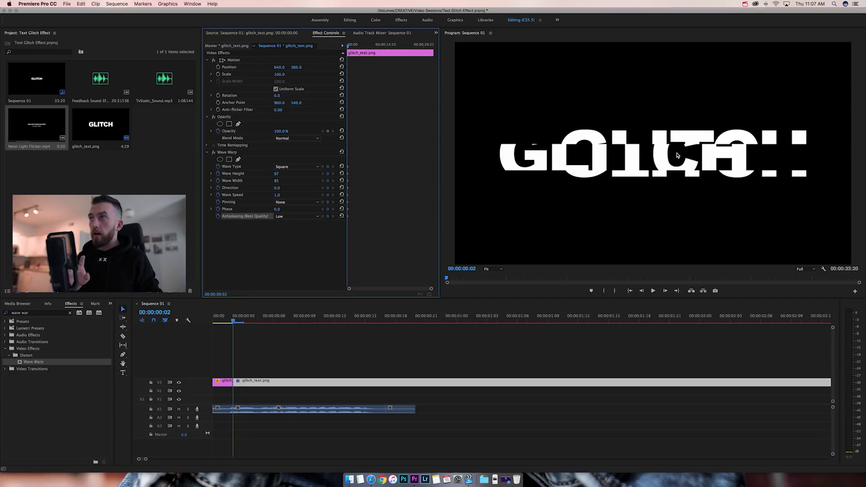
Step: At frame 3, set the second piece's Wave Warp to wave height 170, wave width 112 and wave speed 91.7
{"action": "key", "text": "Right"}
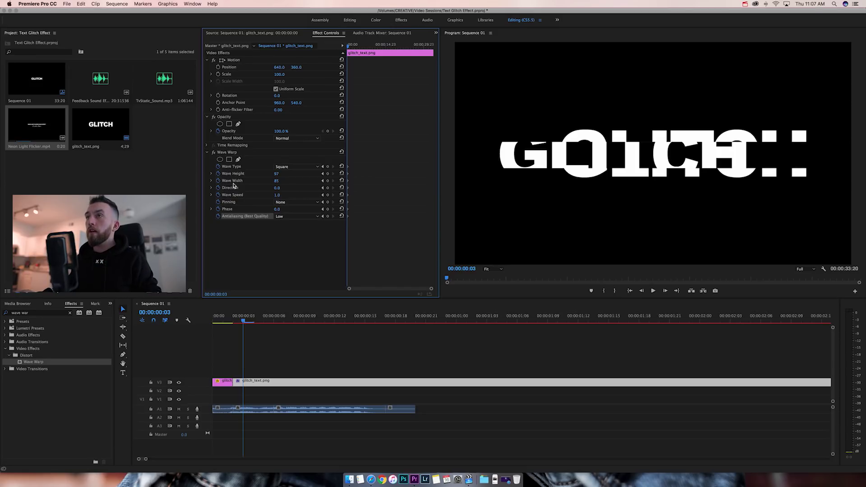
{"action": "mouse_move", "coordinate": [276, 174]}
{"action": "left_mouse_down"}
{"action": "mouse_move", "coordinate": [321, 174]}
{"action": "mouse_move", "coordinate": [286, 181]}
{"action": "left_mouse_up"}
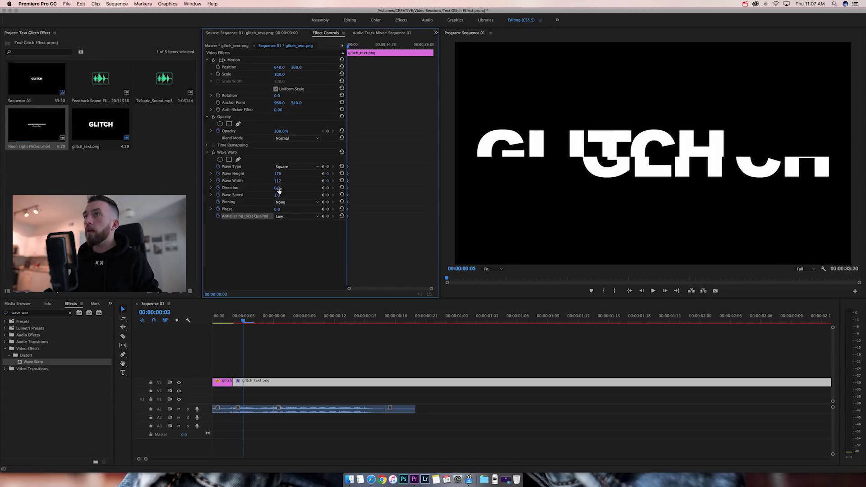
{"action": "left_click_drag", "start_coordinate": [277, 195], "coordinate": [306, 195]}
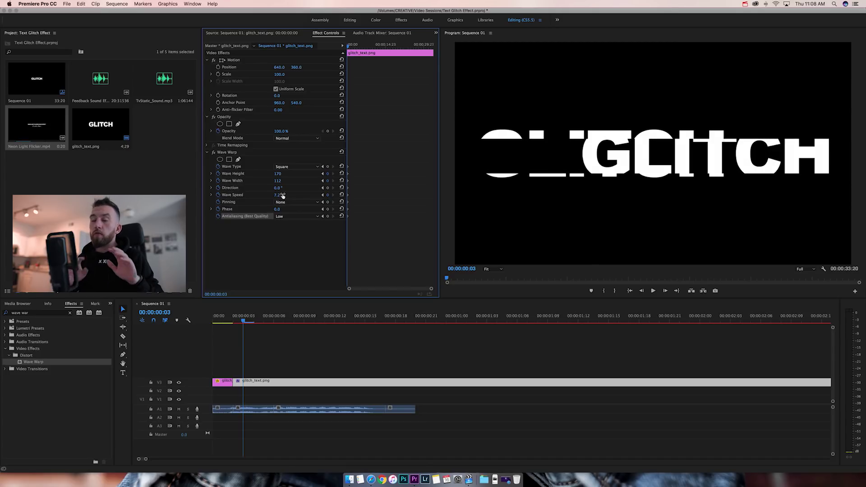
{"action": "left_click_drag", "start_coordinate": [280, 195], "coordinate": [288, 195]}
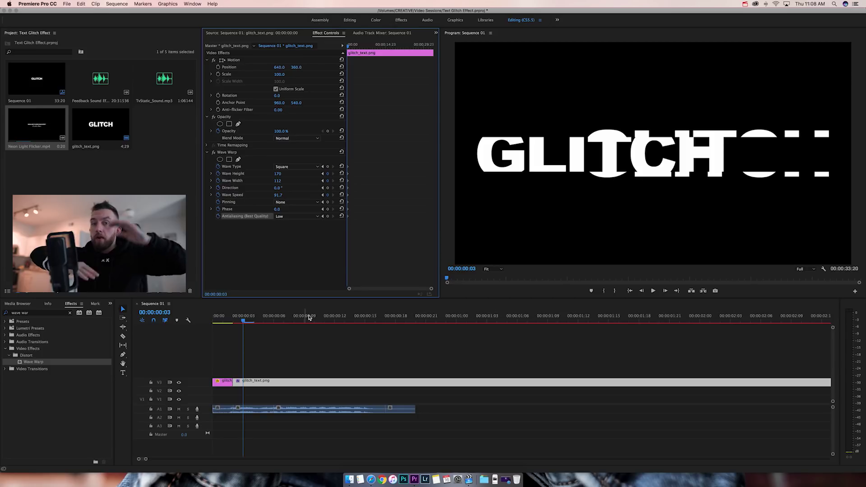
Step: Split the Wave Warp glitch_text.png clip on V3 at frame 4
{"action": "key", "text": "space"}
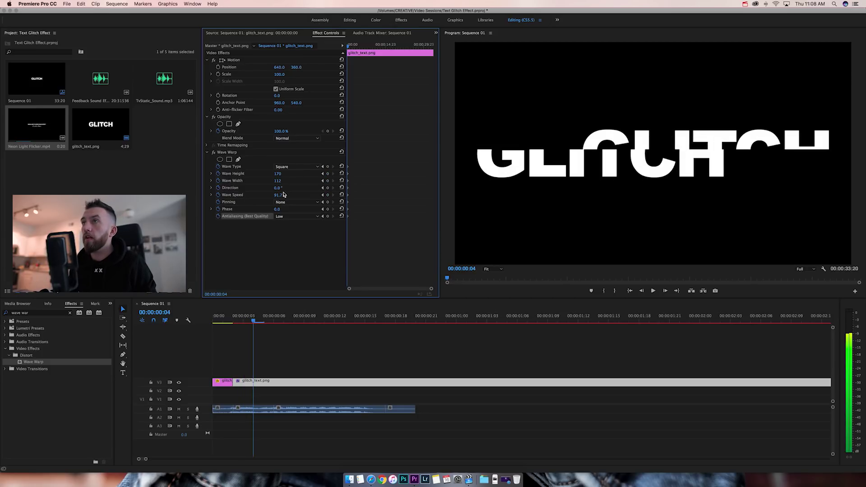
{"action": "key", "text": "c"}
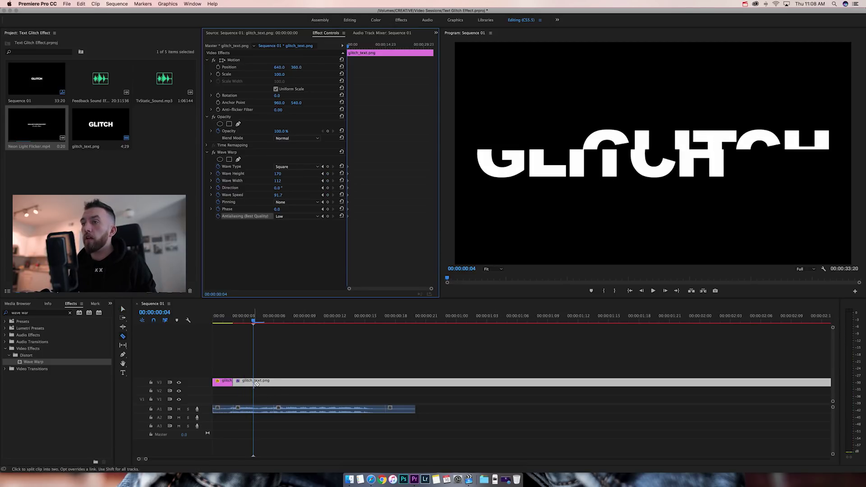
{"action": "left_click", "coordinate": [254, 383]}
{"action": "key", "text": "v"}
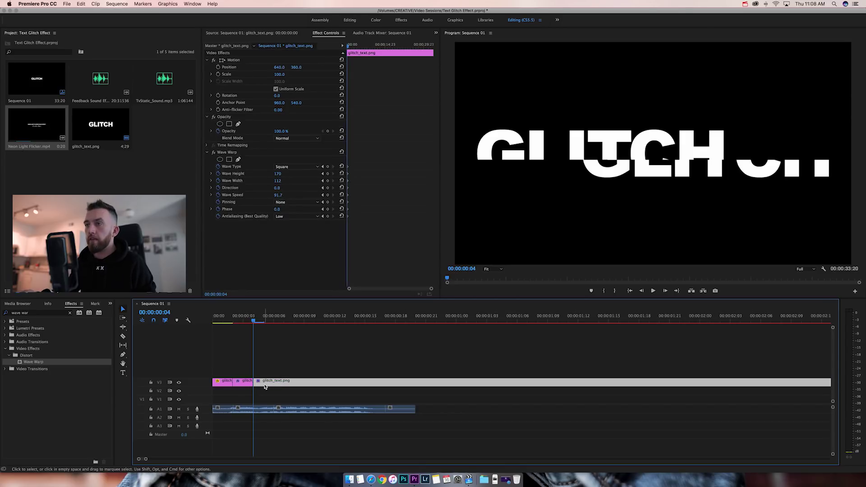
Step: Duplicate the last V3 piece directly above it onto V4 and delete the Wave Warp effect from the copy
{"action": "left_click_drag", "start_coordinate": [266, 387], "coordinate": [272, 376], "text": "alt"}
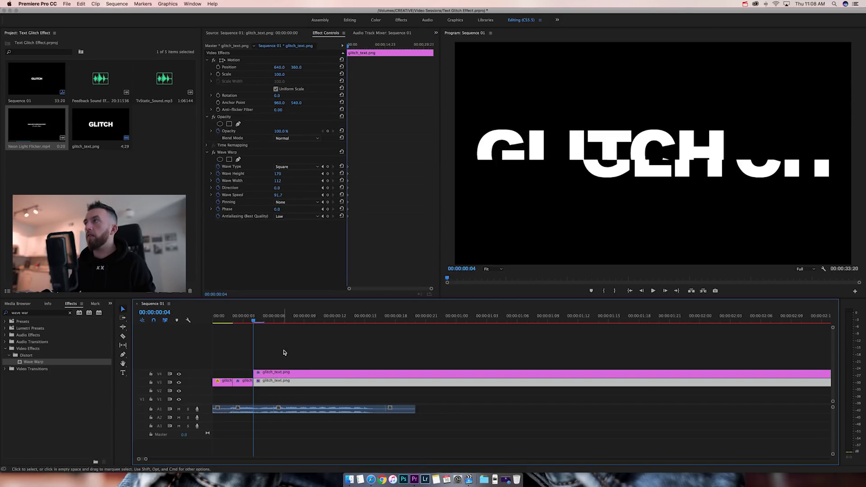
{"action": "left_click", "coordinate": [284, 353]}
{"action": "left_click", "coordinate": [274, 374]}
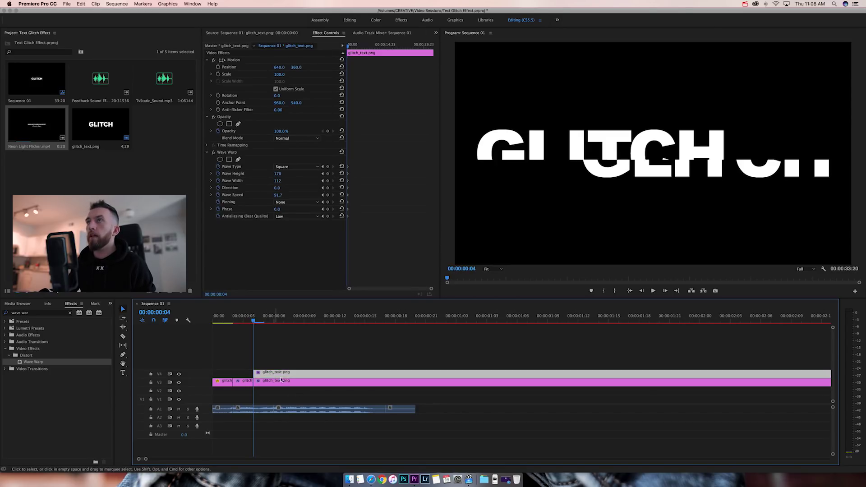
{"action": "left_click", "coordinate": [227, 152]}
{"action": "key", "text": "Delete"}
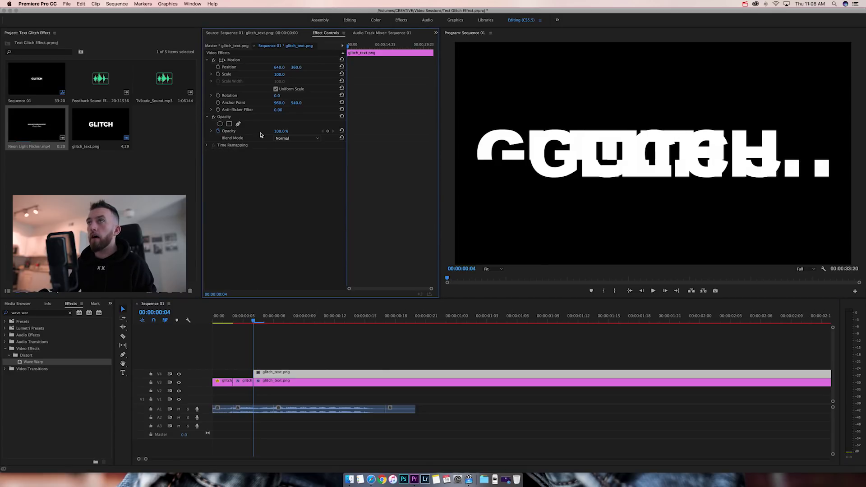
Step: Set the V4 copy's opacity to 50% with the Normal blend mode
{"action": "left_click", "coordinate": [288, 139]}
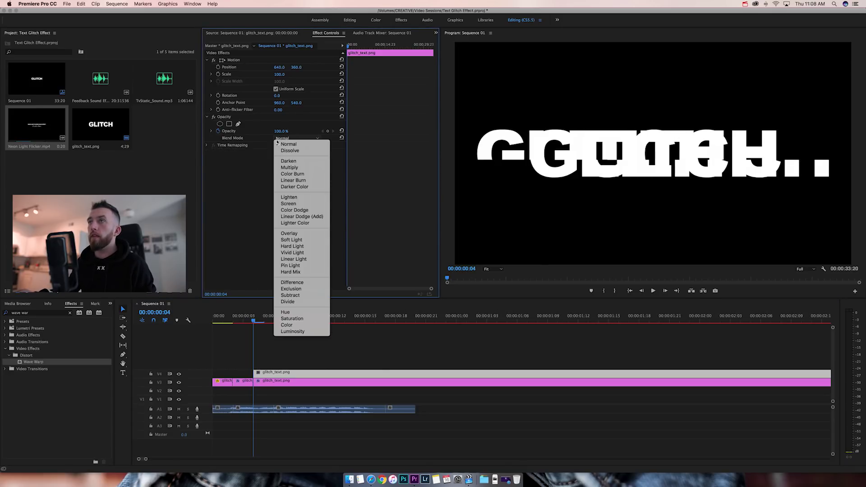
{"action": "left_click", "coordinate": [277, 143]}
{"action": "left_click", "coordinate": [281, 131]}
{"action": "type", "text": "50"}
{"action": "key", "text": "Return"}
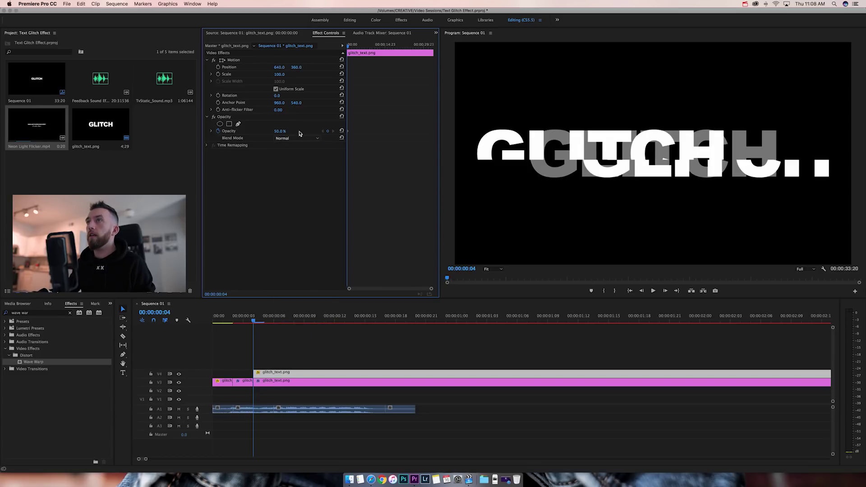
Step: Scale the V4 copy to 110 and raise it to a vertical position of 287
{"action": "left_click", "coordinate": [280, 74]}
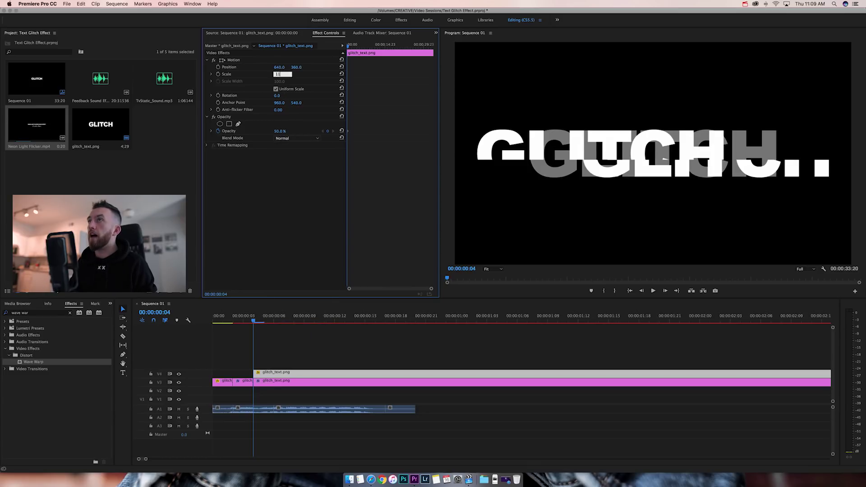
{"action": "type", "text": "110"}
{"action": "key", "text": "Return"}
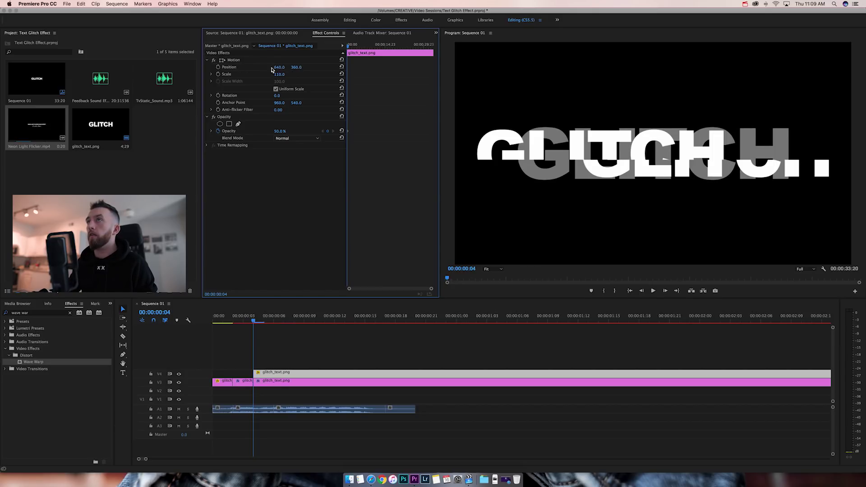
{"action": "left_click_drag", "start_coordinate": [296, 68], "coordinate": [263, 67]}
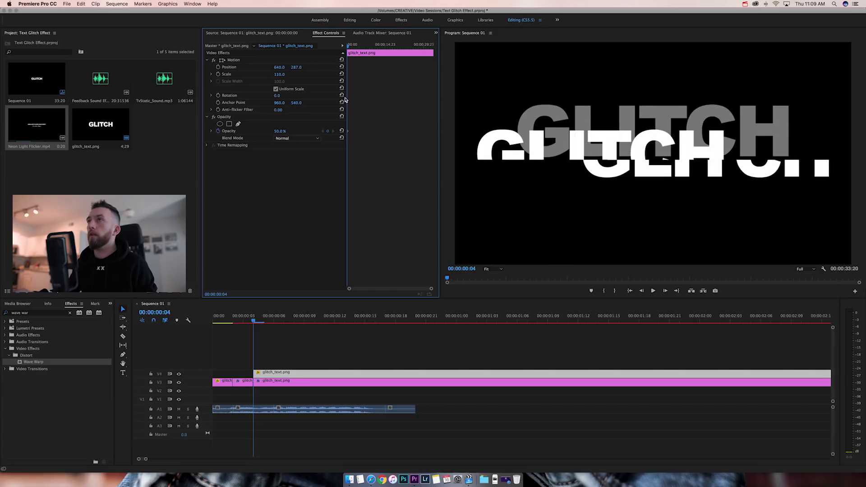
Step: Apply Directional Blur to the V4 copy and set its blur length to 10
{"action": "left_click", "coordinate": [70, 313]}
{"action": "type", "text": "direction"}
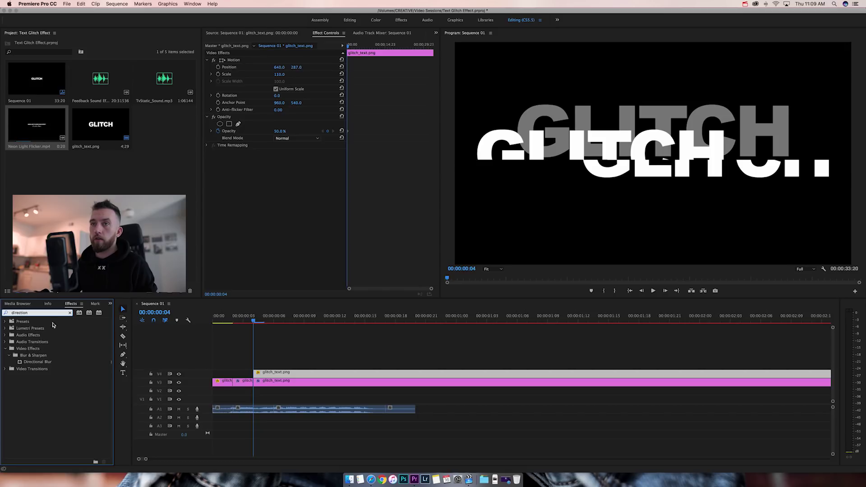
{"action": "left_click_drag", "start_coordinate": [32, 364], "coordinate": [253, 372]}
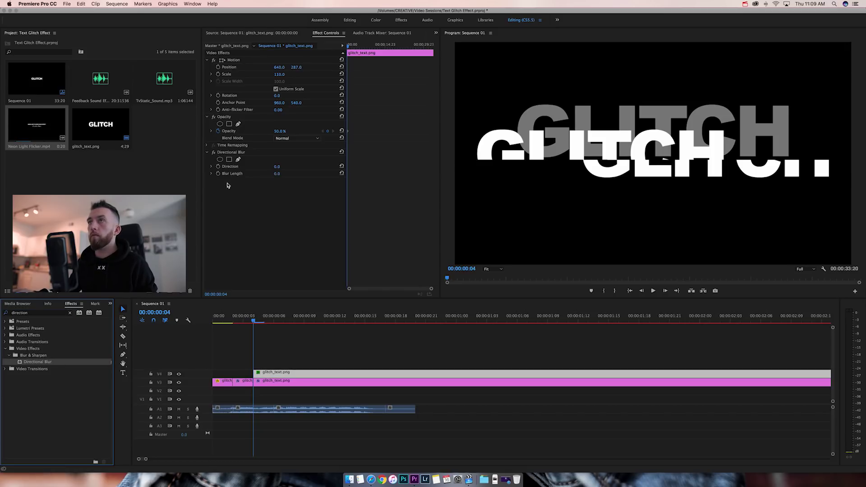
{"action": "left_click", "coordinate": [278, 174]}
{"action": "type", "text": "10"}
{"action": "key", "text": "Return"}
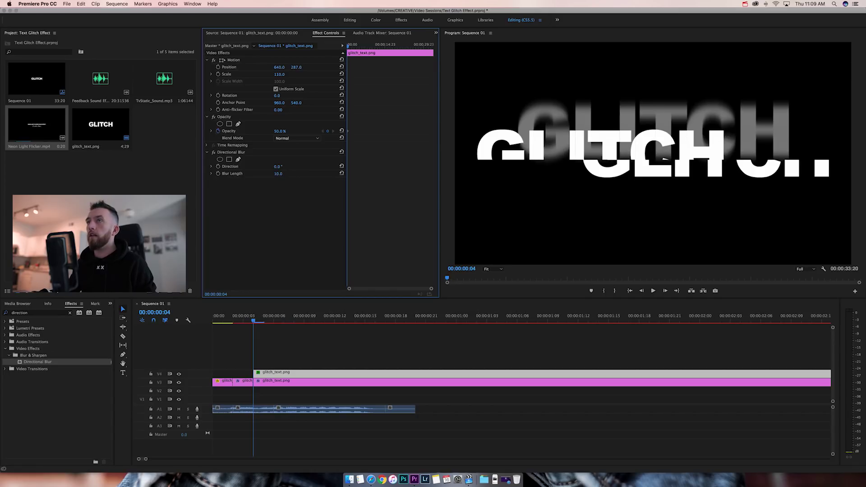
Step: Keyframe the V4 copy's blur length at frame 4 and increase it to 30 at frame 5
{"action": "left_click", "coordinate": [219, 174]}
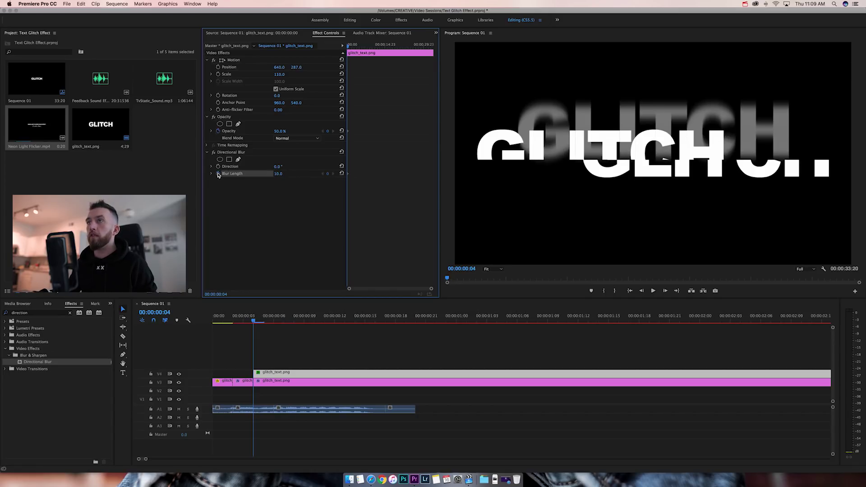
{"action": "key", "text": "Right"}
{"action": "key", "text": "Left"}
{"action": "key", "text": "Right"}
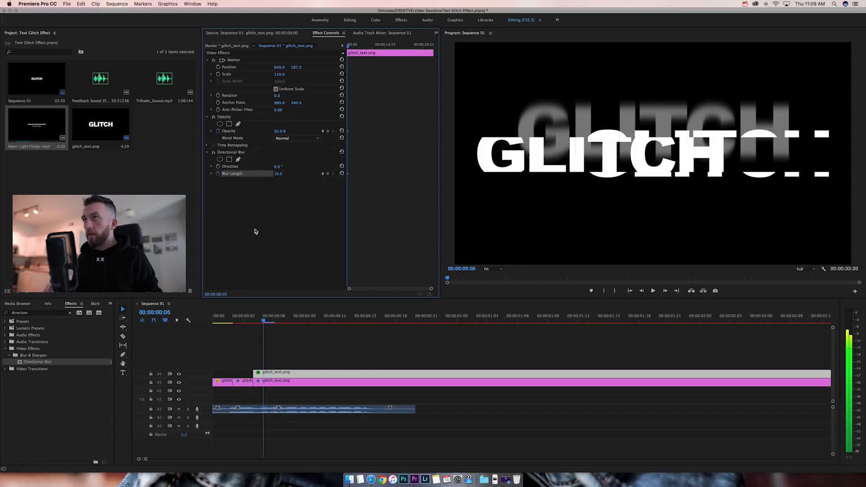
{"action": "left_click_drag", "start_coordinate": [279, 174], "coordinate": [287, 174]}
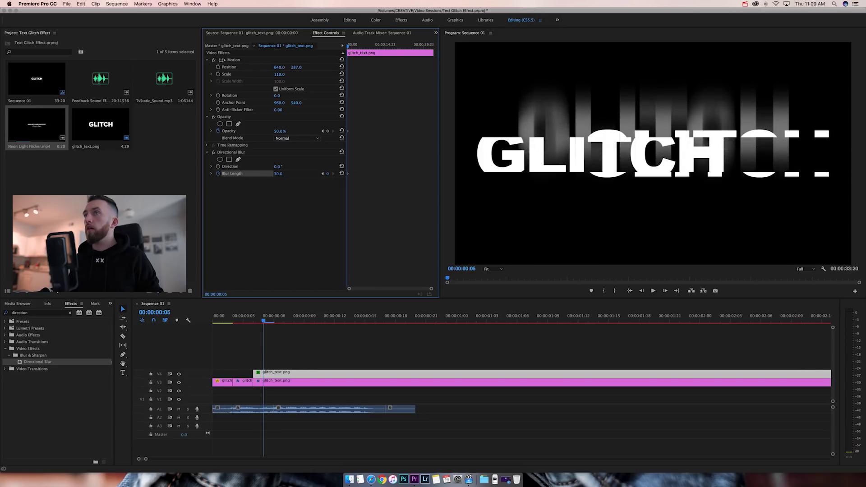
Step: Split the V4 copy at frame 5, then move the second piece to about 746, 383 and enlarge it to about 146
{"action": "key", "text": "c"}
{"action": "left_click", "coordinate": [274, 374]}
{"action": "left_click", "coordinate": [278, 375]}
{"action": "left_click_drag", "start_coordinate": [279, 67], "coordinate": [339, 67]}
{"action": "left_click_drag", "start_coordinate": [283, 74], "coordinate": [300, 74]}
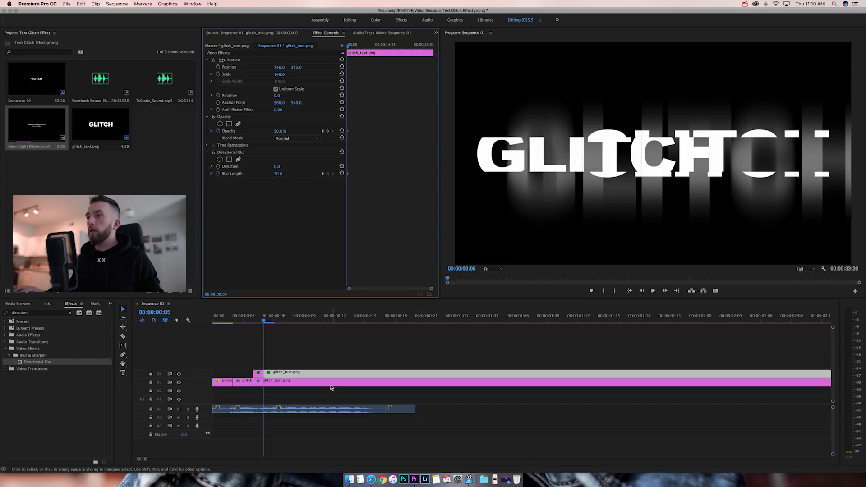
Step: Split the V4 copy at frame 6 and delete the remainder after the cut
{"action": "key", "text": "Right"}
{"action": "key", "text": "c"}
{"action": "left_click", "coordinate": [275, 375]}
{"action": "key", "text": "v"}
{"action": "left_click", "coordinate": [285, 376]}
{"action": "key", "text": "Delete"}
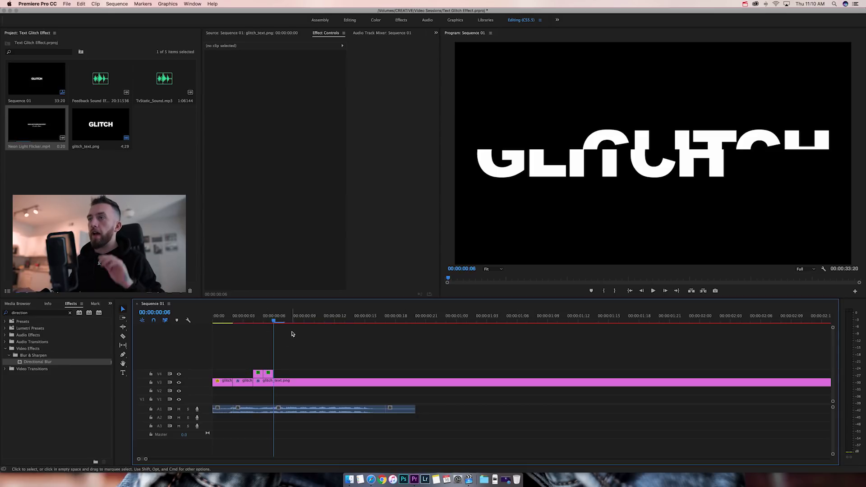
Step: Split glitch_text.png on V3 at frame 6 and delete the Wave Warp effect from the piece after the cut
{"action": "key", "text": "super+k"}
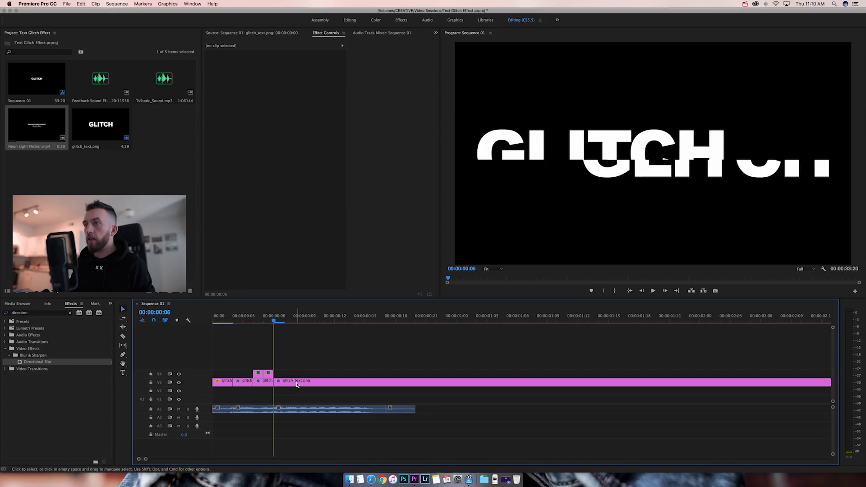
{"action": "left_click", "coordinate": [298, 385]}
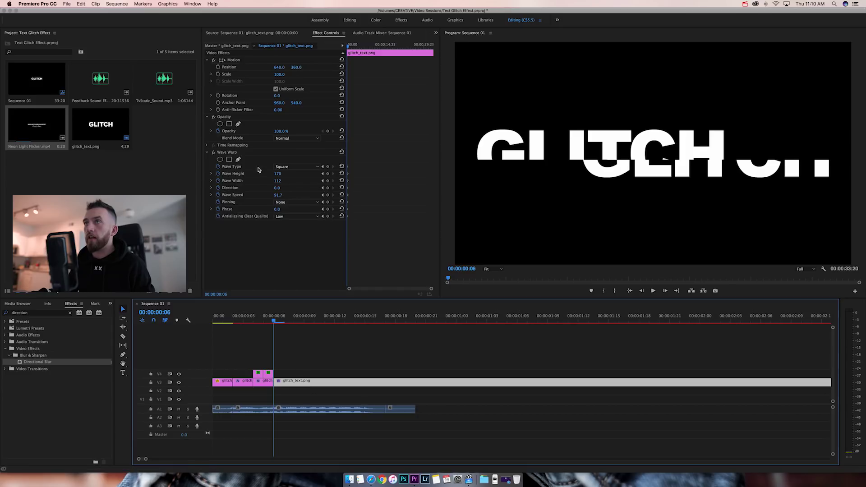
{"action": "left_click", "coordinate": [232, 154]}
{"action": "key", "text": "Delete"}
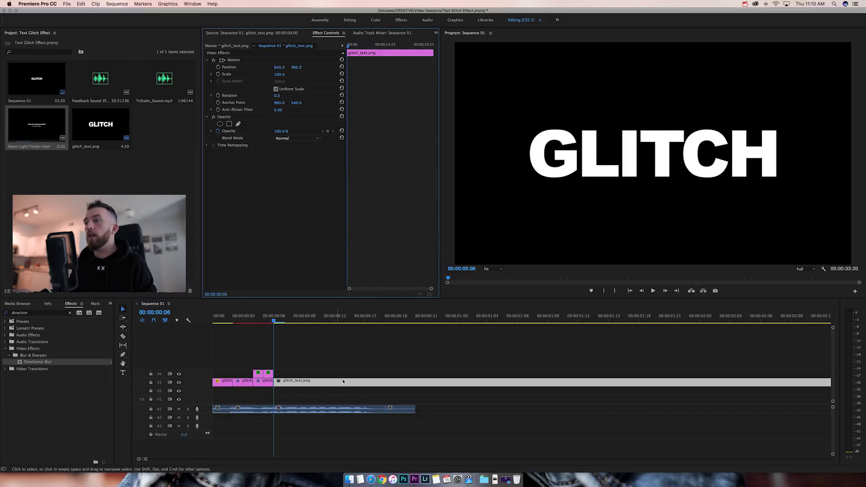
Step: Split glitch_text.png on V3 at frame 17 and at the end of the audio, then delete the remainder after the second cut
{"action": "key", "text": "c"}
{"action": "left_click", "coordinate": [389, 385]}
{"action": "left_click", "coordinate": [416, 383]}
{"action": "key", "text": "v"}
{"action": "left_click", "coordinate": [395, 319]}
{"action": "left_click", "coordinate": [390, 320]}
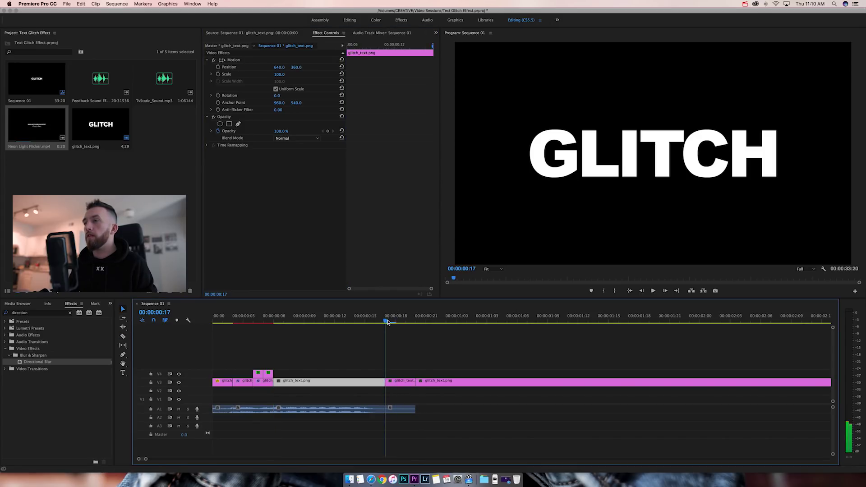
{"action": "left_click", "coordinate": [398, 383]}
{"action": "left_click", "coordinate": [279, 74]}
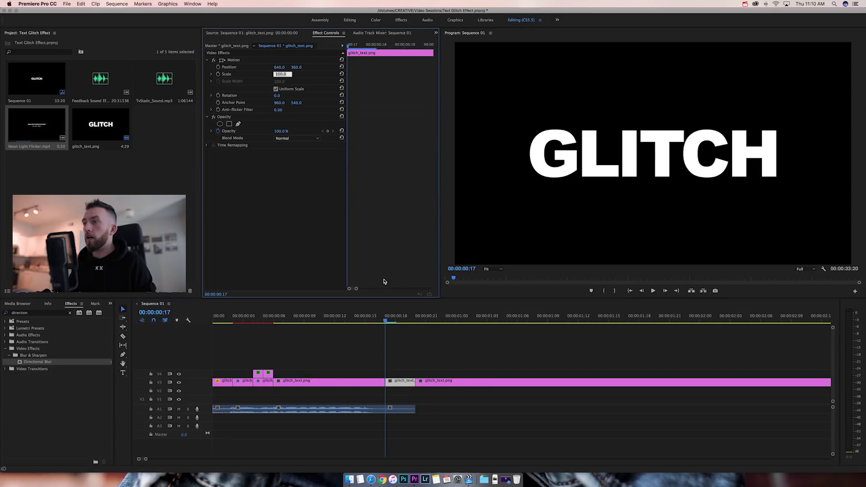
{"action": "left_click", "coordinate": [456, 383]}
{"action": "key", "text": "Delete"}
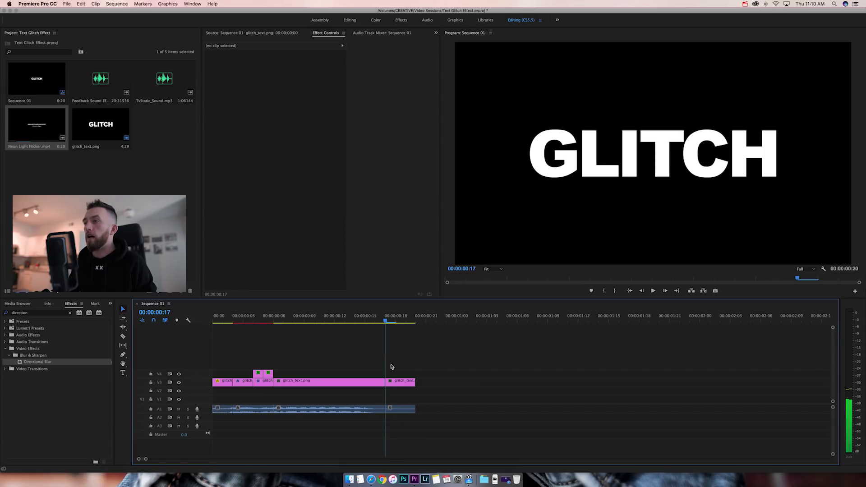
Step: Set the last V3 piece's scale to 50 and keyframe it at frame 17
{"action": "left_click", "coordinate": [403, 385]}
{"action": "left_click", "coordinate": [279, 74]}
{"action": "type", "text": "50"}
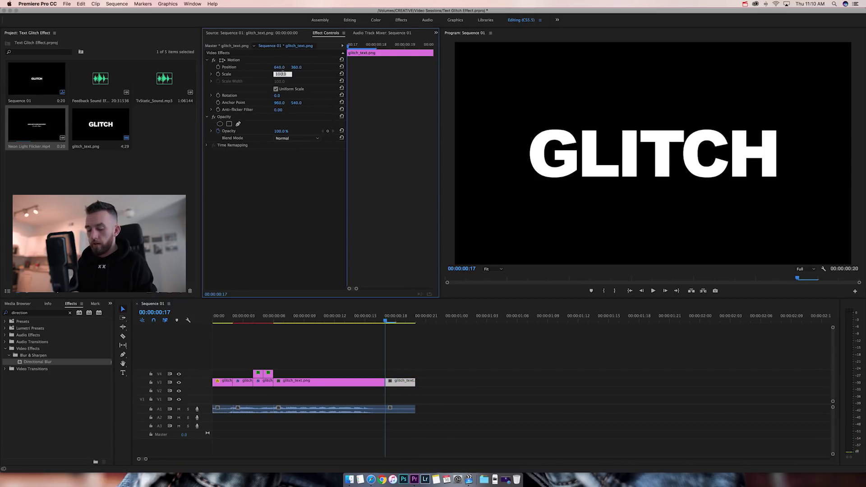
{"action": "key", "text": "Return"}
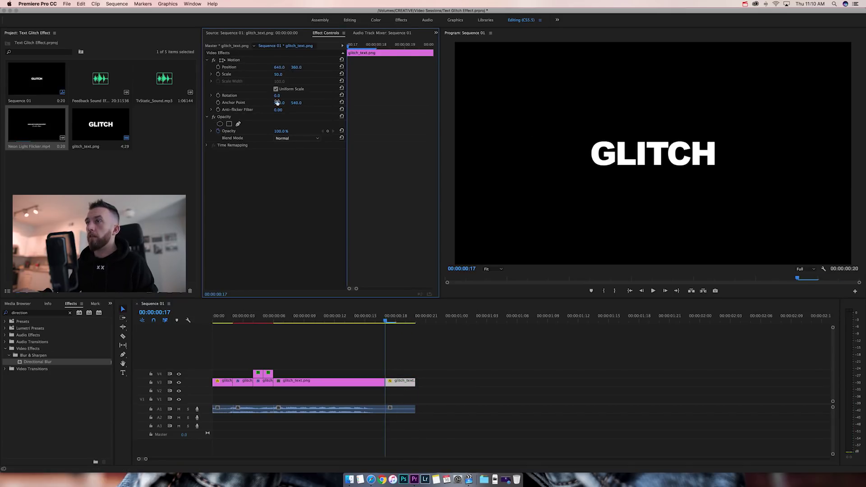
{"action": "left_click", "coordinate": [223, 74]}
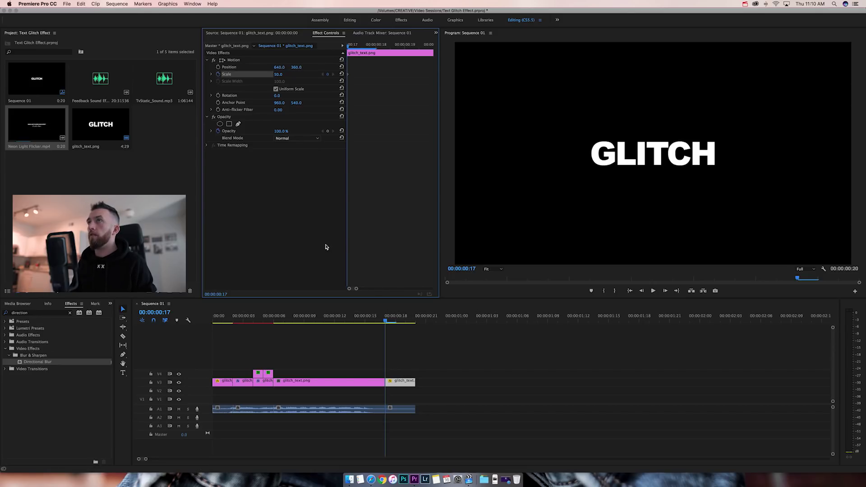
Step: Keyframe the last V3 piece's scale at 21 on frame 18 and 14 on frame 19
{"action": "key", "text": "Right"}
{"action": "left_click", "coordinate": [278, 75]}
{"action": "type", "text": "21"}
{"action": "key", "text": "Return"}
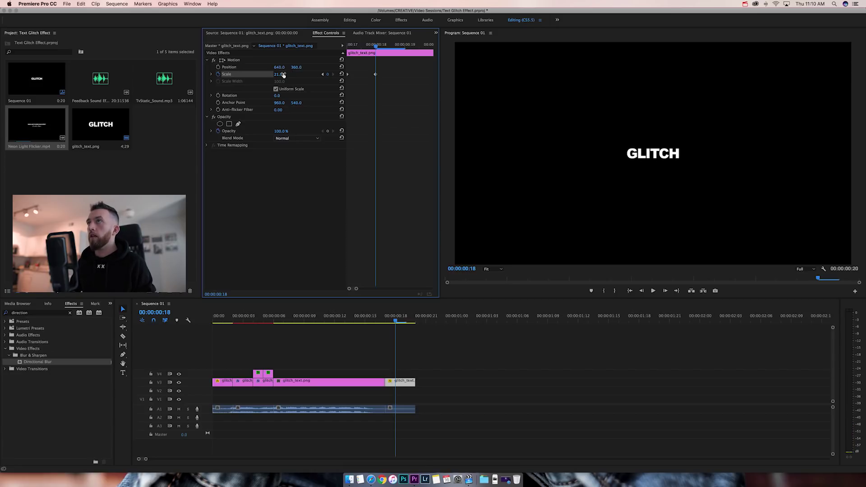
{"action": "key", "text": "Right"}
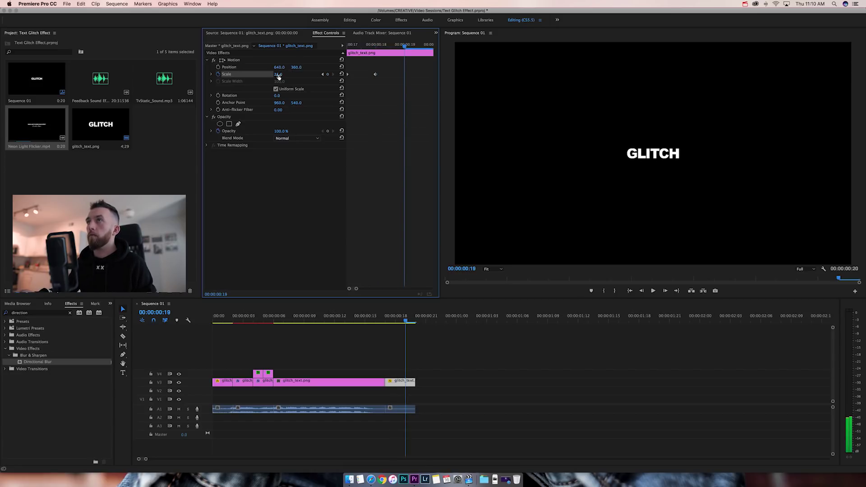
Step: Keyframe the last V3 piece's position at frame 17, then move it to about 779, 488 at frame 19
{"action": "key", "text": "Left"}
{"action": "key", "text": "Left"}
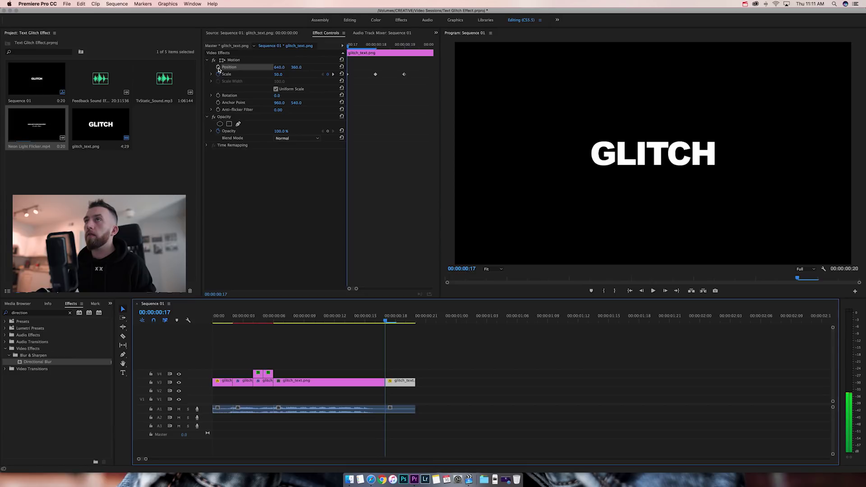
{"action": "left_click", "coordinate": [219, 68]}
{"action": "key", "text": "Right"}
{"action": "key", "text": "Right"}
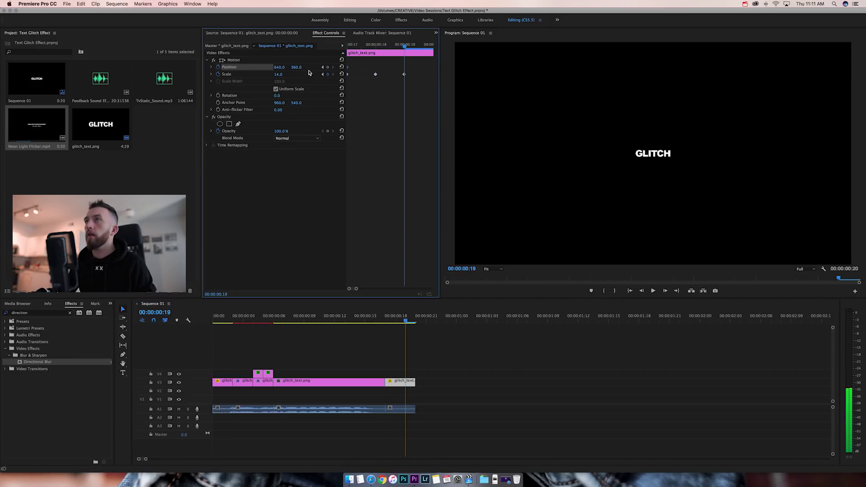
{"action": "left_click_drag", "start_coordinate": [280, 68], "coordinate": [323, 67]}
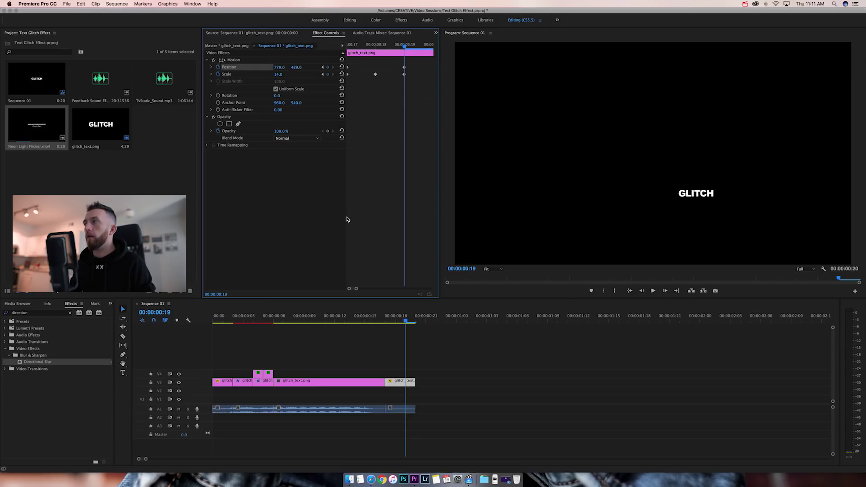
Step: Play back the last V3 piece from frame 17 to check its scale and position animation
{"action": "key", "text": "space"}
{"action": "left_click", "coordinate": [387, 321]}
{"action": "key", "text": "space"}
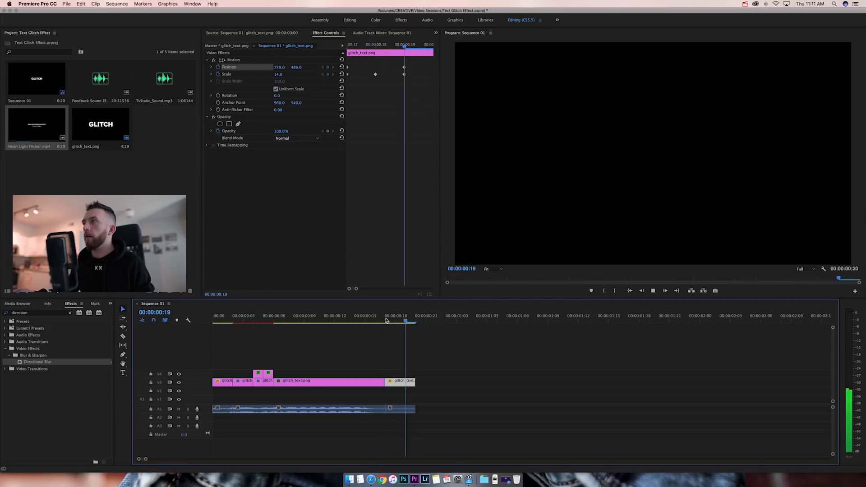
Step: Duplicate the long V3 piece starting at frame 6 onto V4 and V5, directly above the original
{"action": "left_click_drag", "start_coordinate": [396, 321], "coordinate": [273, 321]}
{"action": "left_click", "coordinate": [302, 383]}
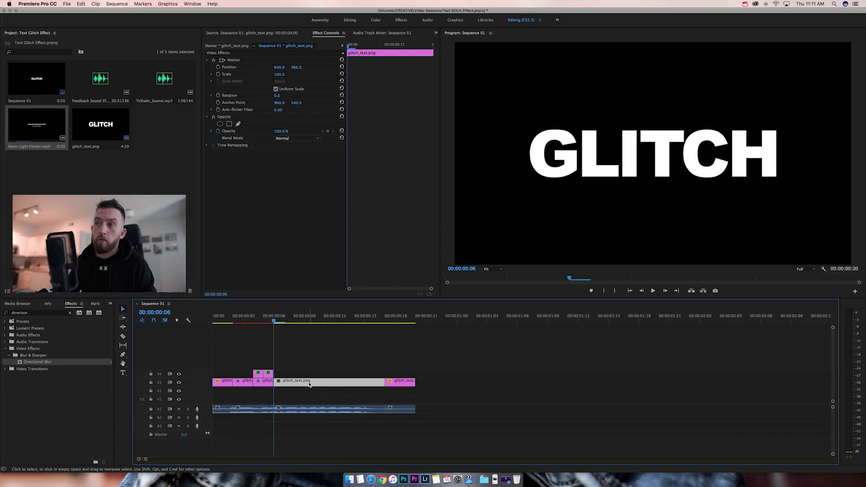
{"action": "left_click_drag", "start_coordinate": [294, 384], "coordinate": [287, 366]}
{"action": "left_click", "coordinate": [315, 342]}
Step: Apply the Arithmetic effect to the V5 copy with operator Max and a red value of 255
{"action": "left_click", "coordinate": [70, 315]}
{"action": "type", "text": "ari"}
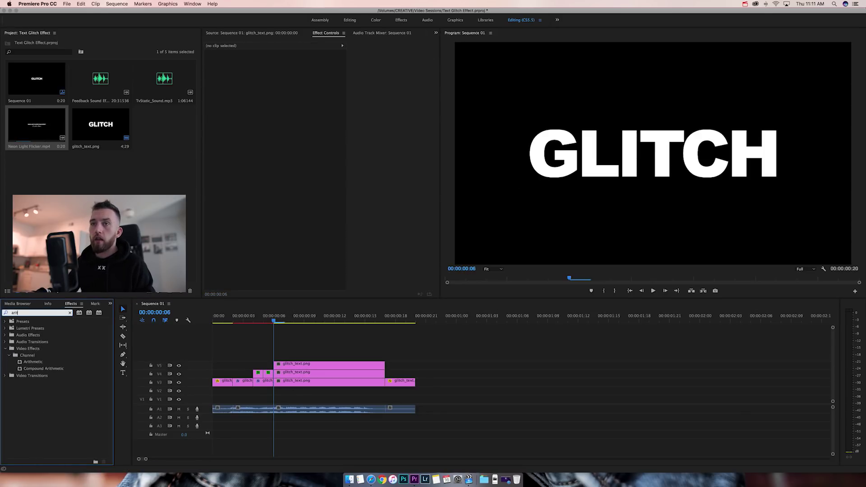
{"action": "type", "text": "t"}
{"action": "left_click_drag", "start_coordinate": [36, 364], "coordinate": [297, 366]}
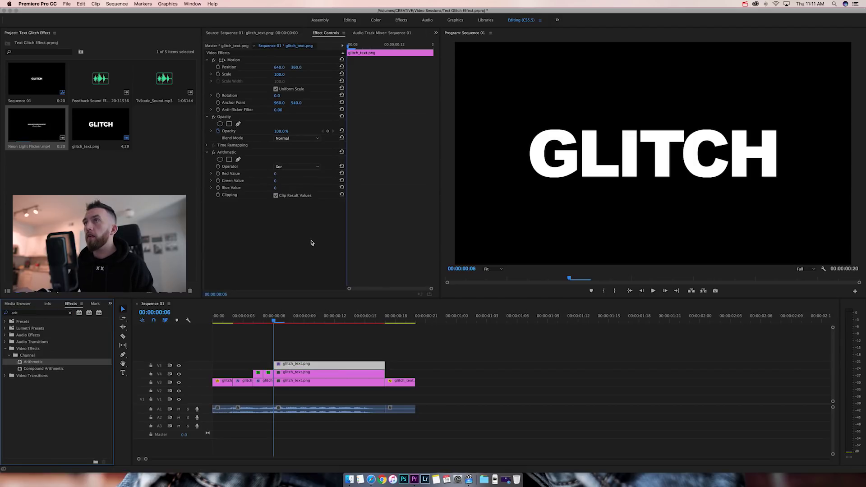
{"action": "left_click", "coordinate": [285, 166]}
{"action": "left_click", "coordinate": [291, 217]}
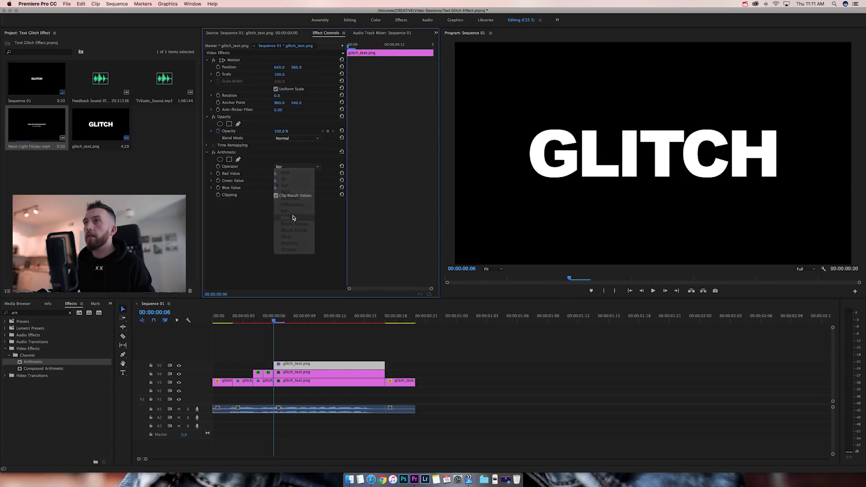
{"action": "left_click_drag", "start_coordinate": [276, 173], "coordinate": [283, 175]}
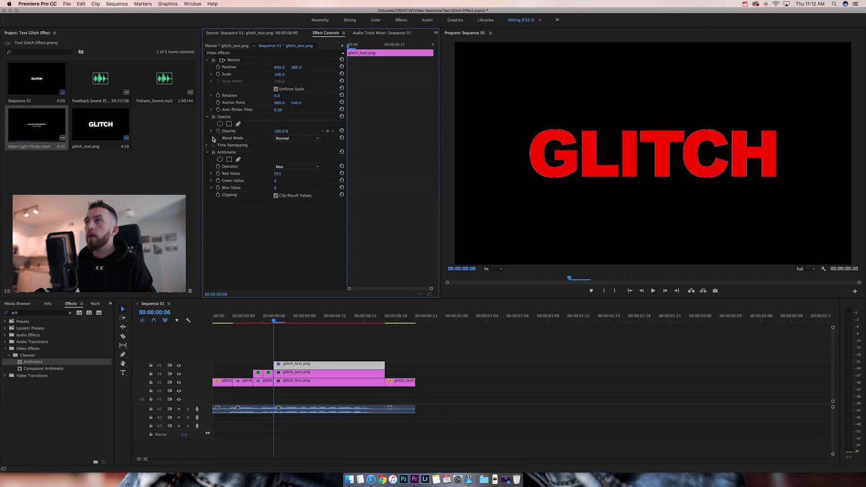
Step: Copy the Arithmetic effect to the long V4 copy, setting its blue value to 255 and resetting its red value to 0
{"action": "left_click", "coordinate": [233, 154]}
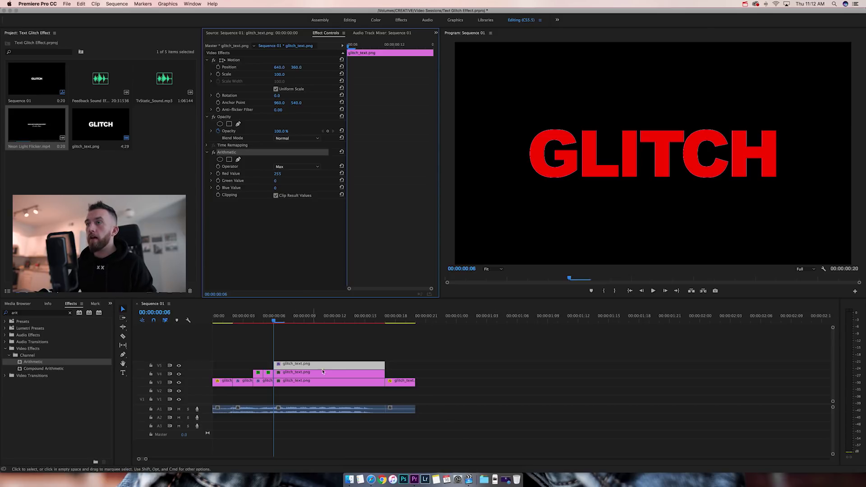
{"action": "left_click", "coordinate": [300, 378]}
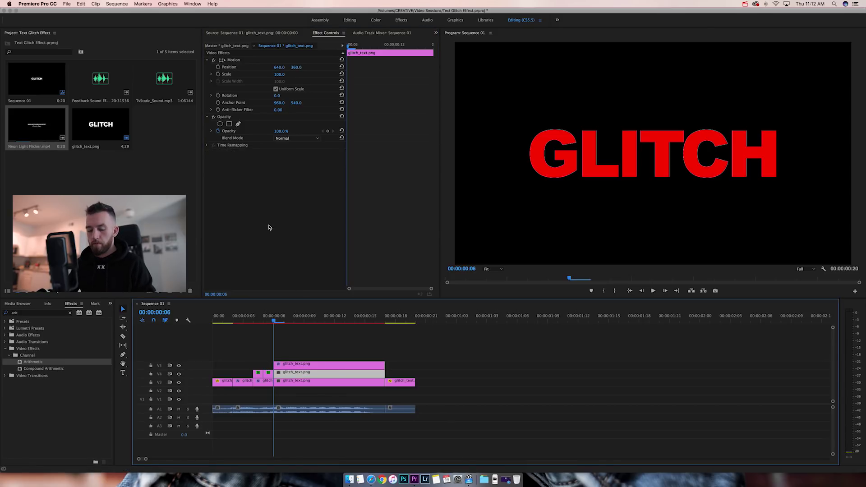
{"action": "left_click", "coordinate": [342, 174]}
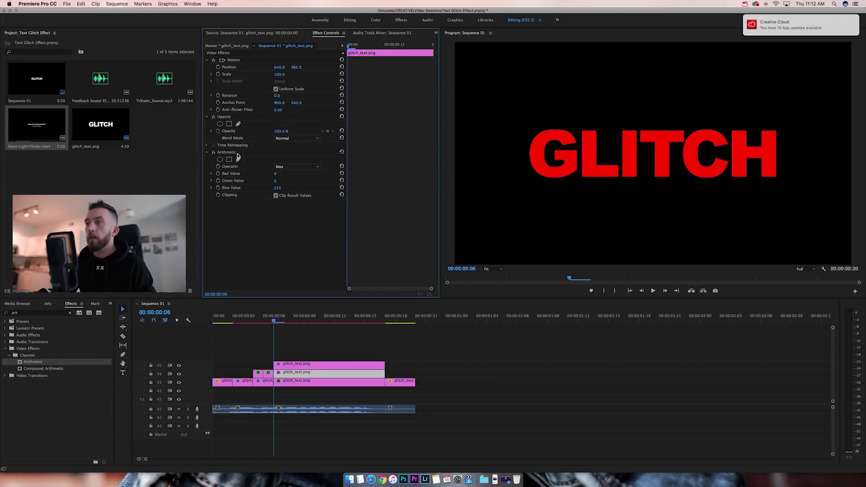
Step: Paste the Arithmetic effect onto the long V3 piece, with the green value at 255 and the red value reset to 0
{"action": "left_click", "coordinate": [309, 383]}
{"action": "key", "text": "super+v"}
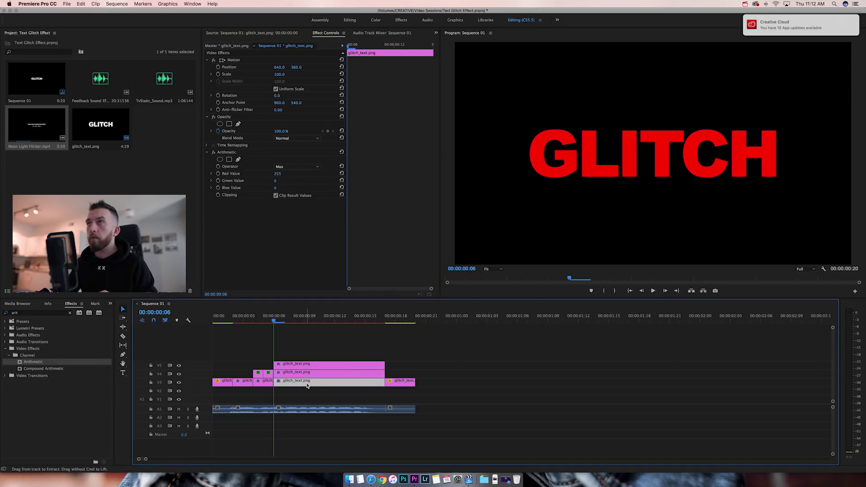
{"action": "left_click", "coordinate": [274, 181]}
{"action": "type", "text": "255"}
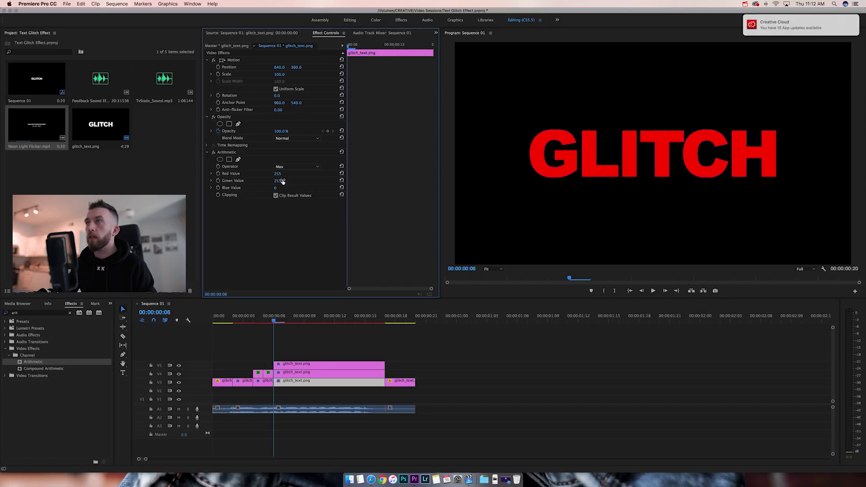
{"action": "left_click", "coordinate": [342, 174]}
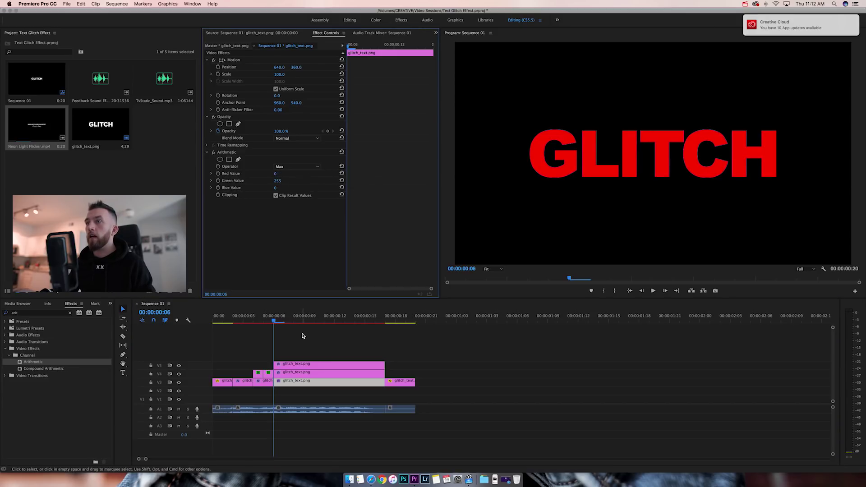
{"action": "left_click", "coordinate": [304, 337]}
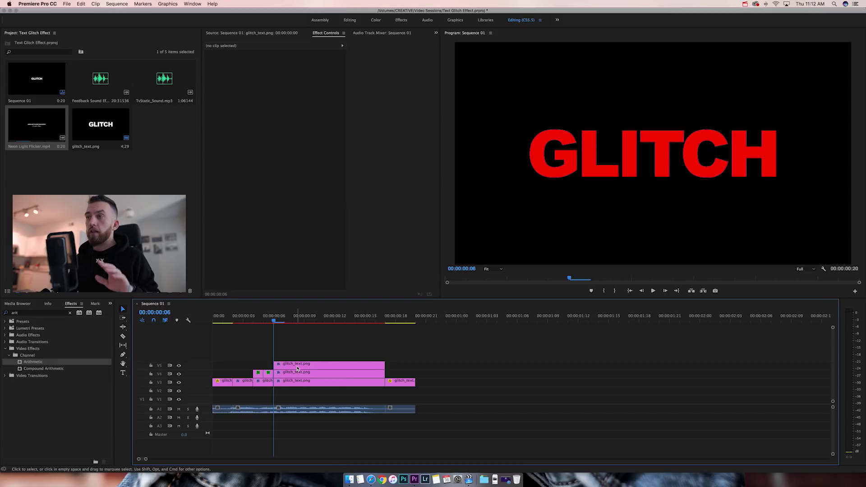
Step: Set the blend mode of the V5 copy and the long V4 copy to Screen
{"action": "left_click", "coordinate": [297, 368]}
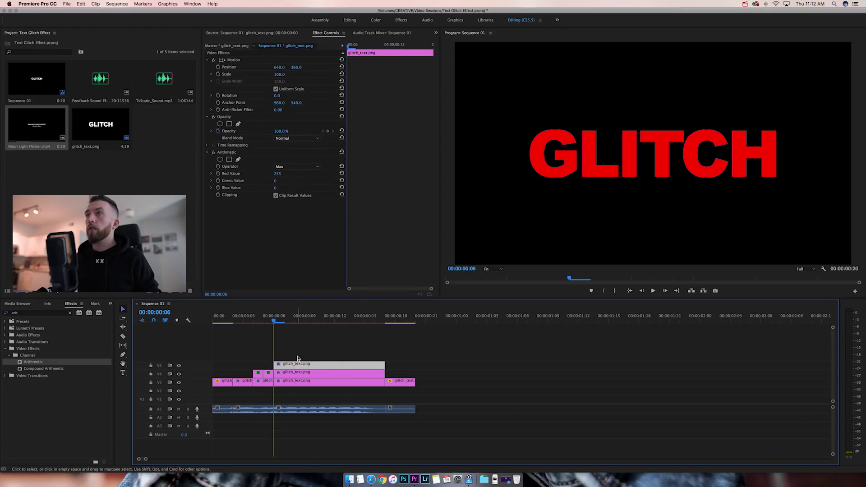
{"action": "left_click", "coordinate": [292, 140]}
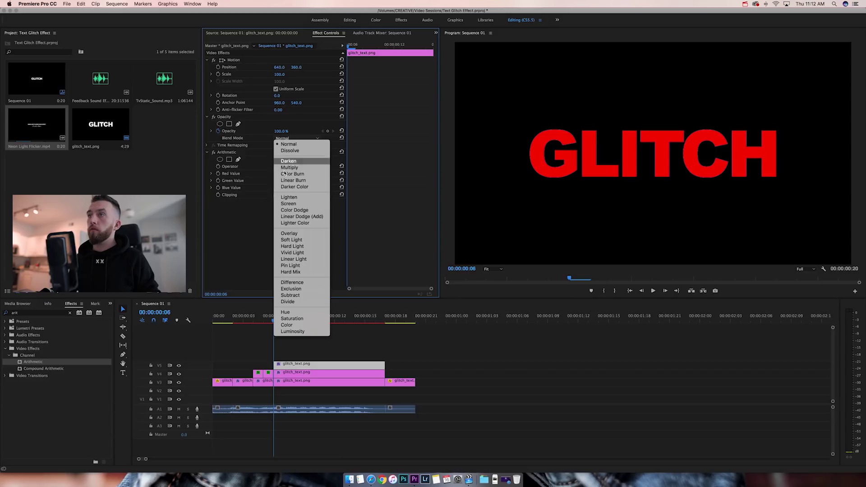
{"action": "left_click", "coordinate": [293, 199]}
{"action": "left_click", "coordinate": [294, 373]}
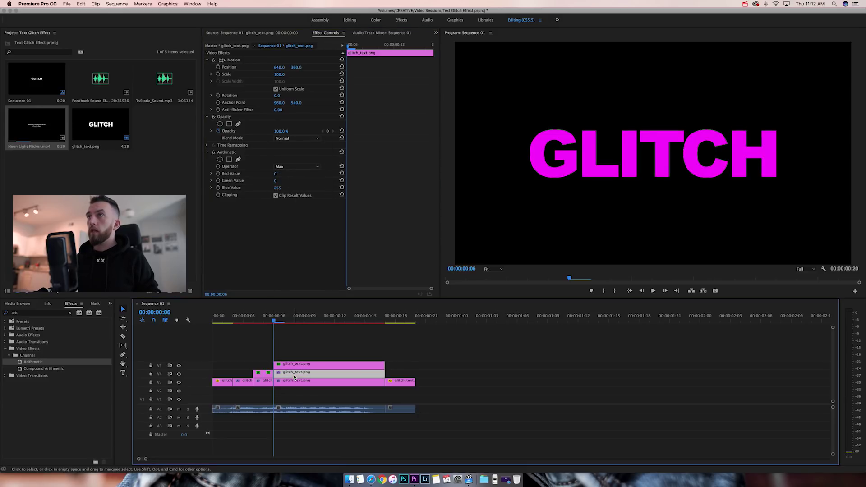
{"action": "left_click", "coordinate": [294, 139]}
{"action": "left_click", "coordinate": [289, 204]}
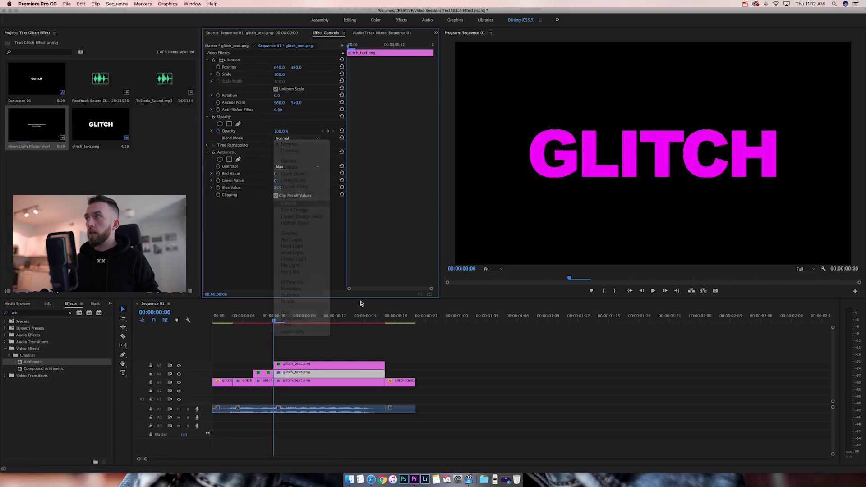
Step: Offset the red V5 copy slightly from the other layers to position 645, 354
{"action": "left_click", "coordinate": [304, 366]}
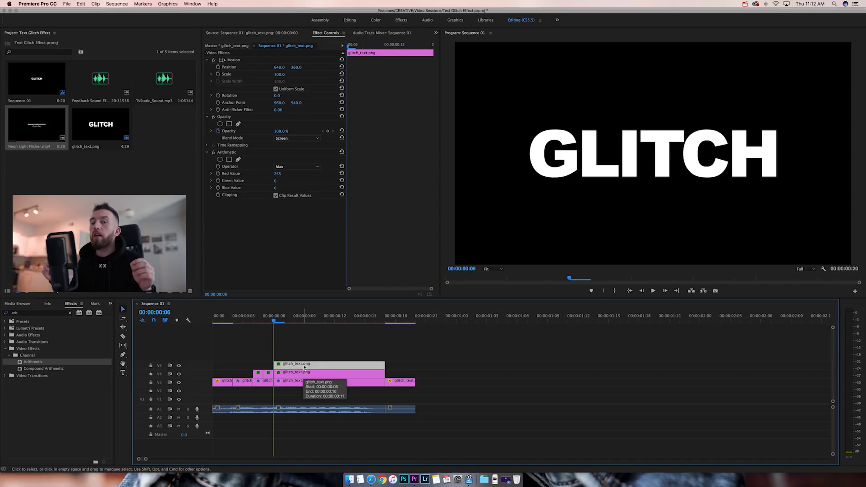
{"action": "left_click", "coordinate": [231, 60]}
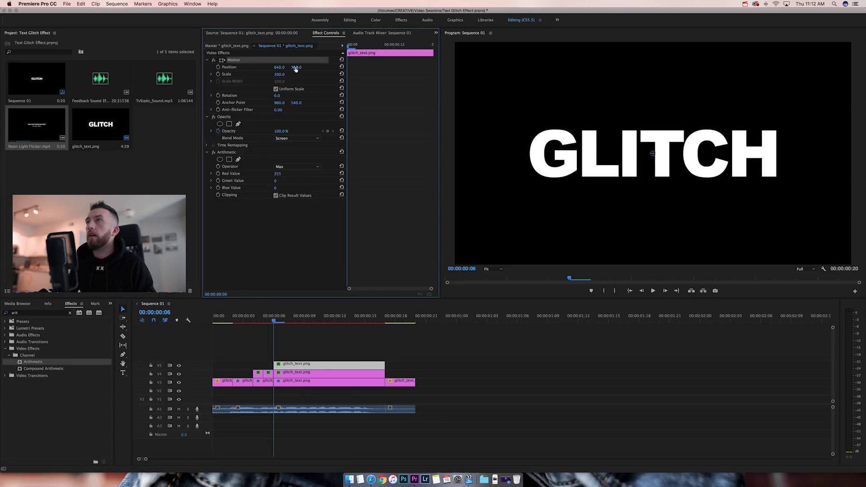
{"action": "left_click_drag", "start_coordinate": [295, 69], "coordinate": [300, 69]}
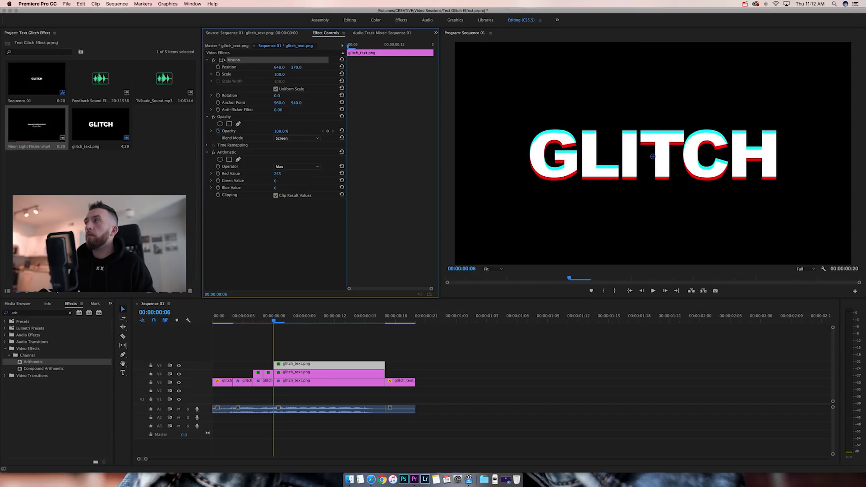
{"action": "key", "text": "super+z"}
{"action": "left_click_drag", "start_coordinate": [653, 153], "coordinate": [655, 152]}
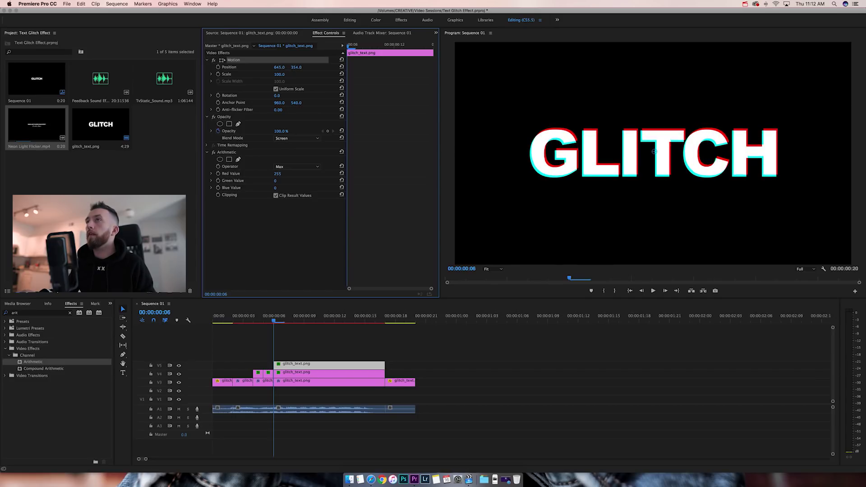
Step: Keyframe the V5 copy's position at frame 6 and change its vertical position to 370 at frame 7
{"action": "left_click", "coordinate": [218, 67]}
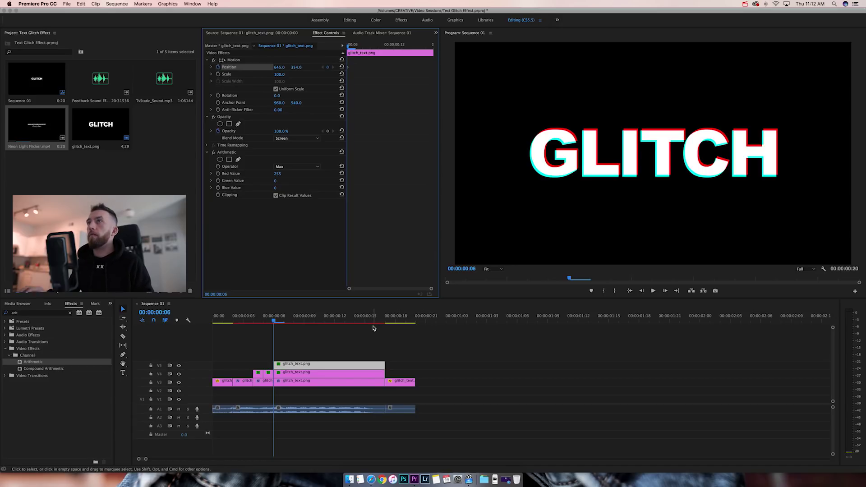
{"action": "key", "text": "Right"}
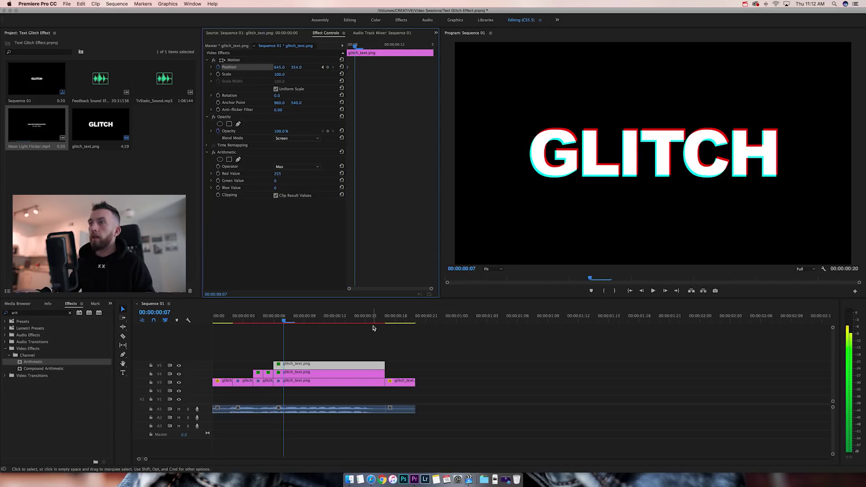
{"action": "left_click_drag", "start_coordinate": [296, 68], "coordinate": [298, 67]}
{"action": "key", "text": "Right"}
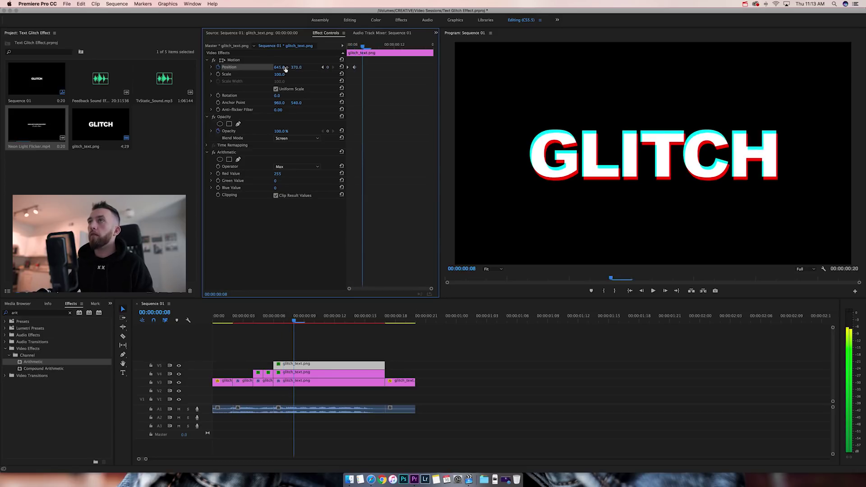
Step: Keyframe the V5 copy's position on frames 8 to 10, with 629, 357 at frame 9 and 643, 357 at frame 10
{"action": "left_click_drag", "start_coordinate": [280, 67], "coordinate": [292, 67]}
{"action": "key", "text": "Right"}
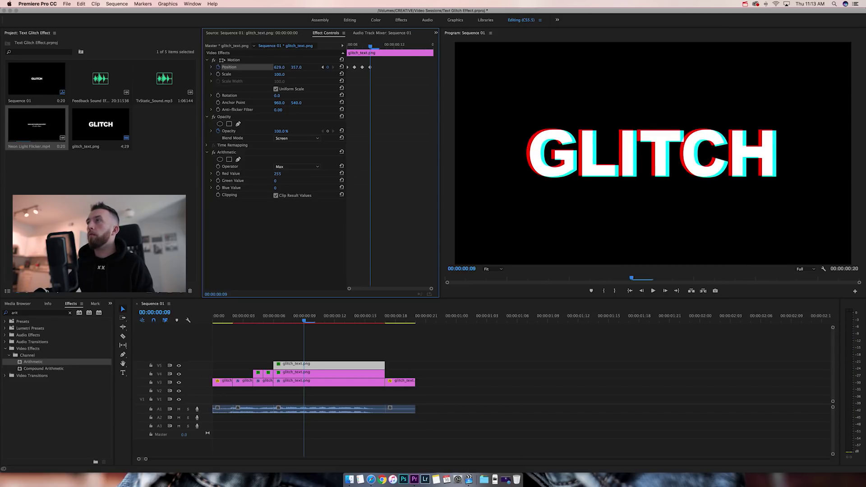
{"action": "key", "text": "Right"}
{"action": "left_click_drag", "start_coordinate": [282, 67], "coordinate": [288, 67]}
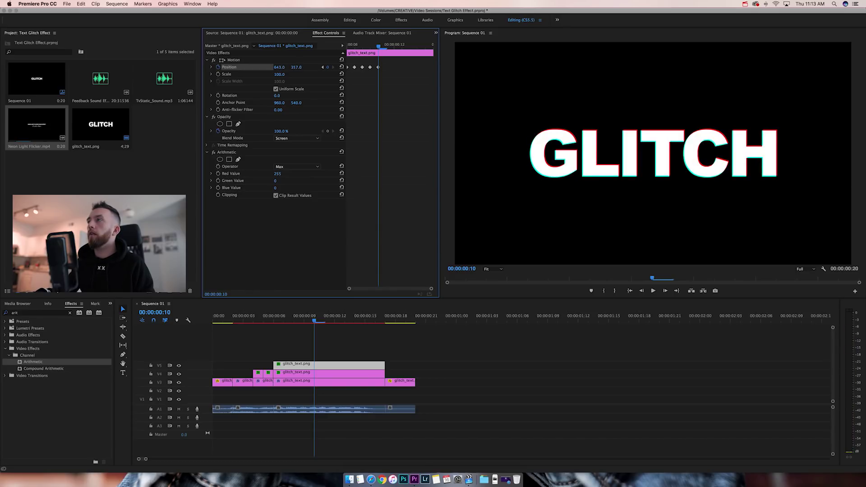
Step: Split the long text pieces on V5, V4 and V3 at frame 10
{"action": "key", "text": "c"}
{"action": "left_click", "coordinate": [315, 366]}
{"action": "left_click", "coordinate": [315, 375]}
{"action": "left_click", "coordinate": [314, 382]}
{"action": "key", "text": "v"}
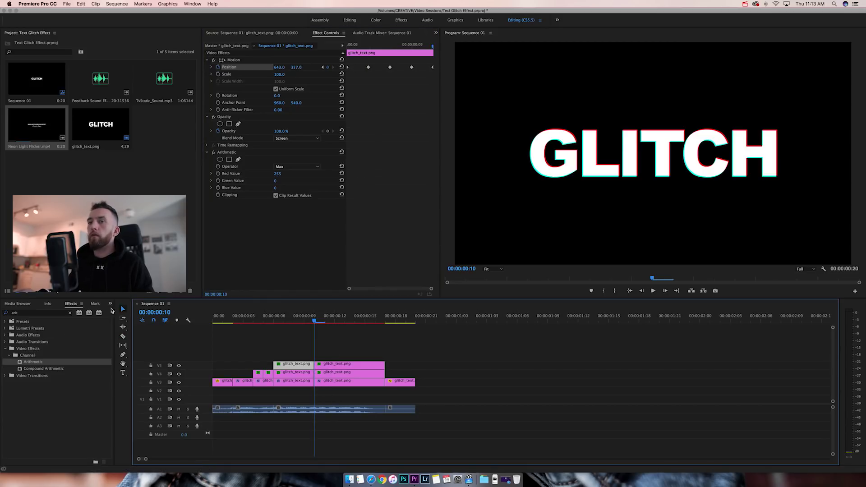
Step: Apply Directional Blur to the V5 piece after frame 10 and set its blur length to 15
{"action": "left_click", "coordinate": [39, 315]}
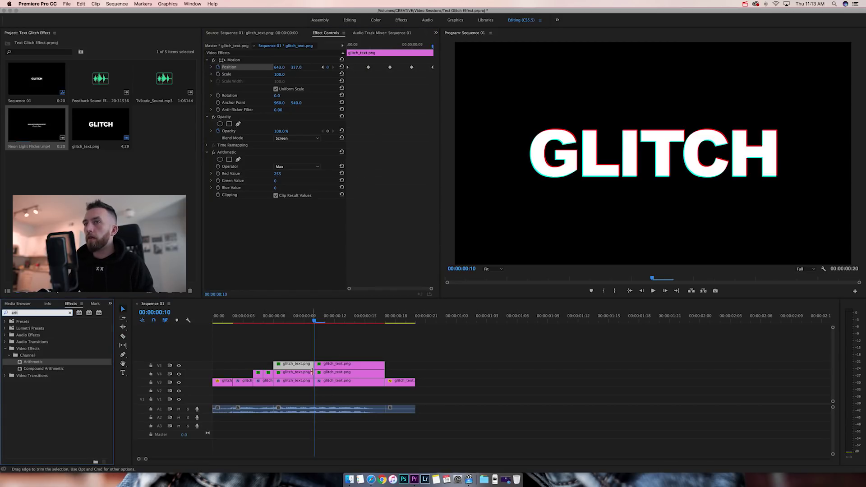
{"action": "type", "text": "dire"}
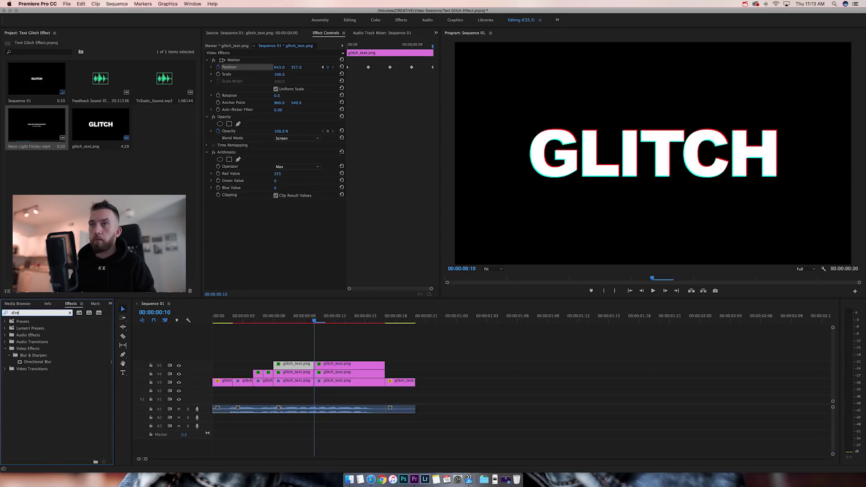
{"action": "left_click_drag", "start_coordinate": [59, 362], "coordinate": [350, 364]}
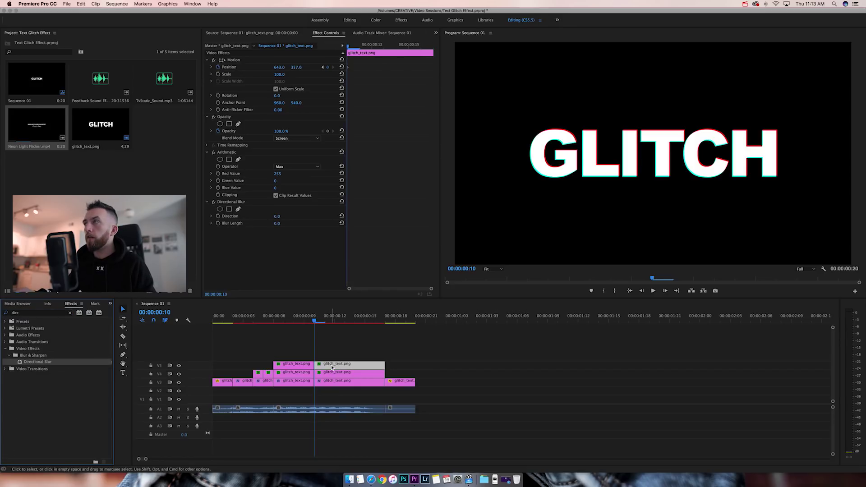
{"action": "left_click_drag", "start_coordinate": [276, 224], "coordinate": [280, 223]}
{"action": "left_click", "coordinate": [279, 223]}
{"action": "type", "text": "15"}
{"action": "key", "text": "Return"}
Step: Set the Directional Blur's direction to 90° and reduce its blur length to 12
{"action": "left_click_drag", "start_coordinate": [277, 216], "coordinate": [319, 216]}
{"action": "left_click", "coordinate": [284, 216]}
{"action": "type", "text": "0"}
{"action": "key", "text": "Return"}
{"action": "left_click", "coordinate": [285, 216]}
{"action": "type", "text": "90"}
{"action": "key", "text": "Return"}
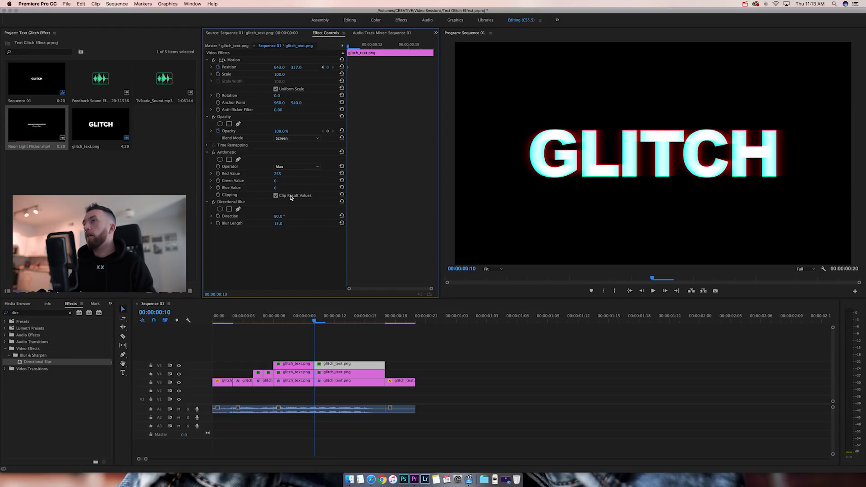
{"action": "left_click_drag", "start_coordinate": [278, 223], "coordinate": [277, 223]}
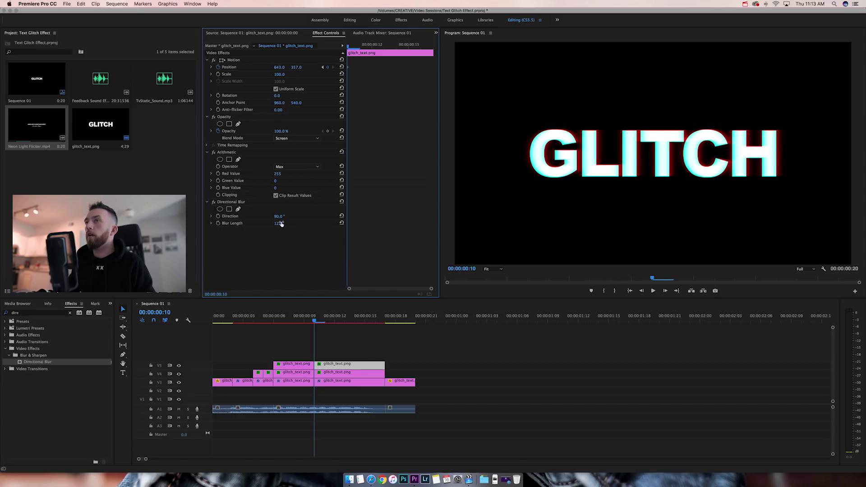
Step: Keyframe the blurred V5 piece's horizontal position at 637 on frame 11 and split the V5, V4 and V3 pieces at frame 12
{"action": "key", "text": "space"}
{"action": "mouse_move", "coordinate": [279, 67]}
{"action": "left_mouse_down"}
{"action": "mouse_move", "coordinate": [271, 66]}
{"action": "mouse_move", "coordinate": [281, 66]}
{"action": "left_mouse_up"}
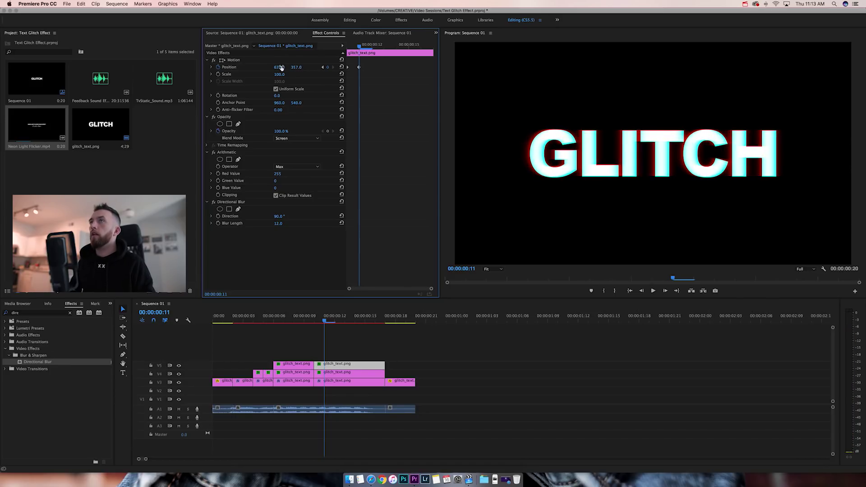
{"action": "key", "text": "Right"}
{"action": "key", "text": "c"}
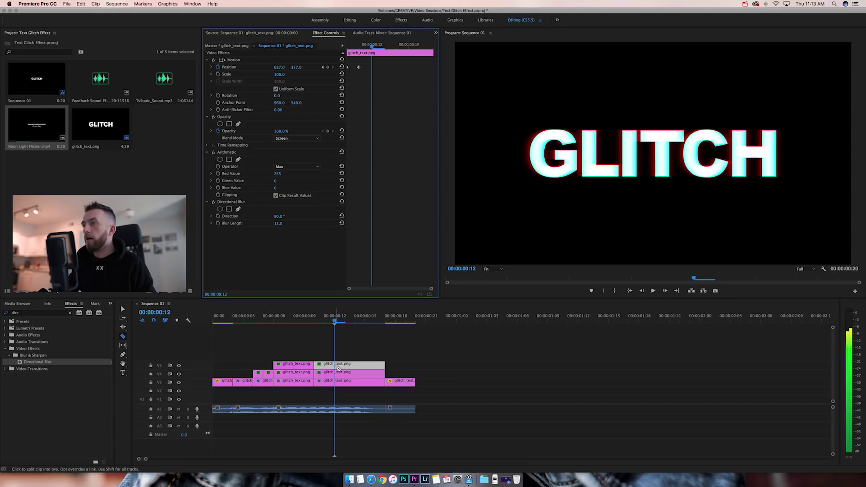
{"action": "left_click", "coordinate": [335, 373], "text": "shift"}
{"action": "key", "text": "v"}
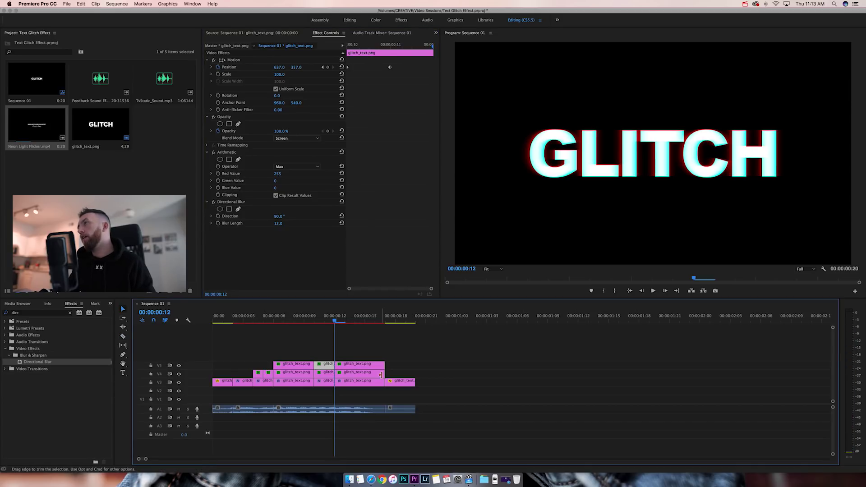
Step: Delete the V5 and V4 pieces after frame 12 and remove the Arithmetic effect from the V3 piece below them
{"action": "left_click_drag", "start_coordinate": [354, 355], "coordinate": [359, 375]}
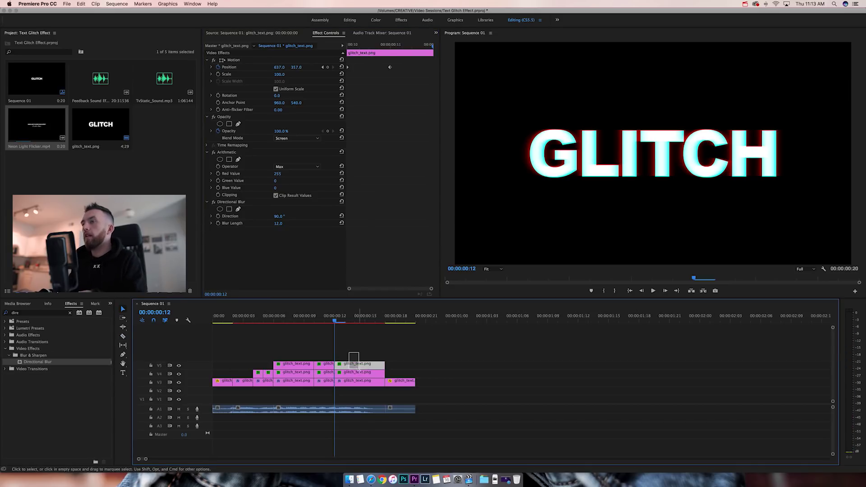
{"action": "key", "text": "Delete"}
{"action": "left_click", "coordinate": [354, 382]}
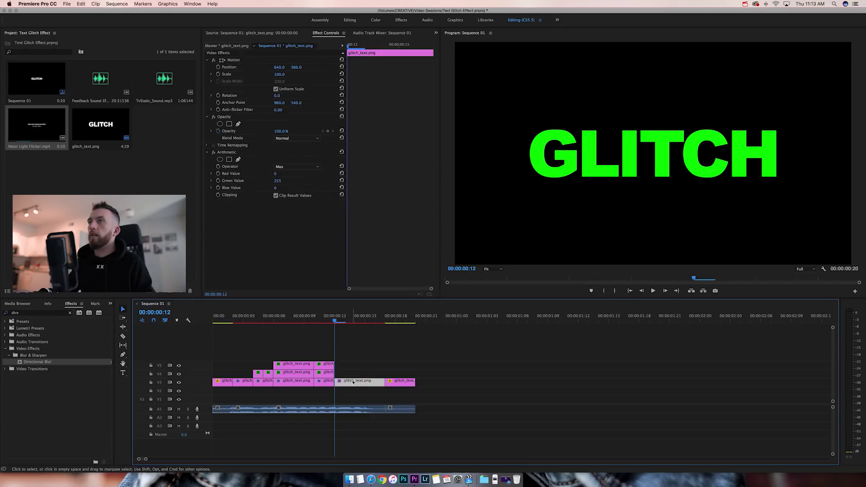
{"action": "left_click", "coordinate": [229, 154]}
{"action": "key", "text": "Delete"}
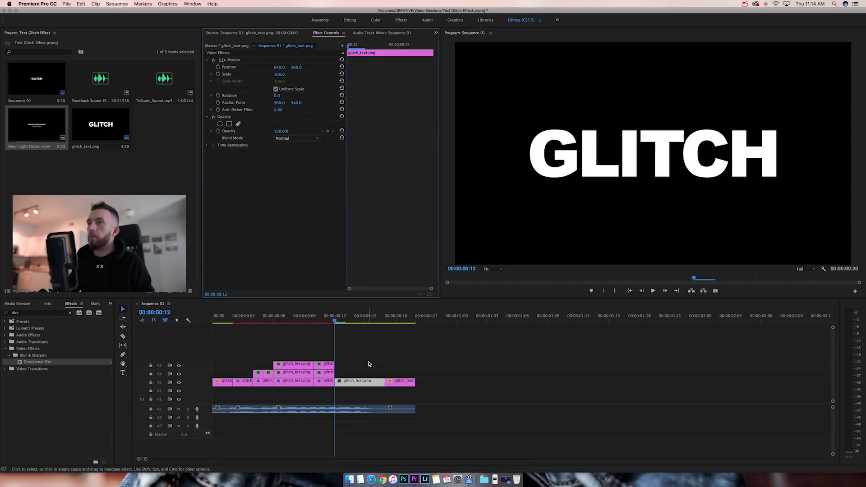
Step: Apply Wave Warp to the V3 piece starting at frame 12 and set its wave type to Noise
{"action": "left_click_drag", "start_coordinate": [36, 314], "coordinate": [6, 309]}
{"action": "type", "text": "wave"}
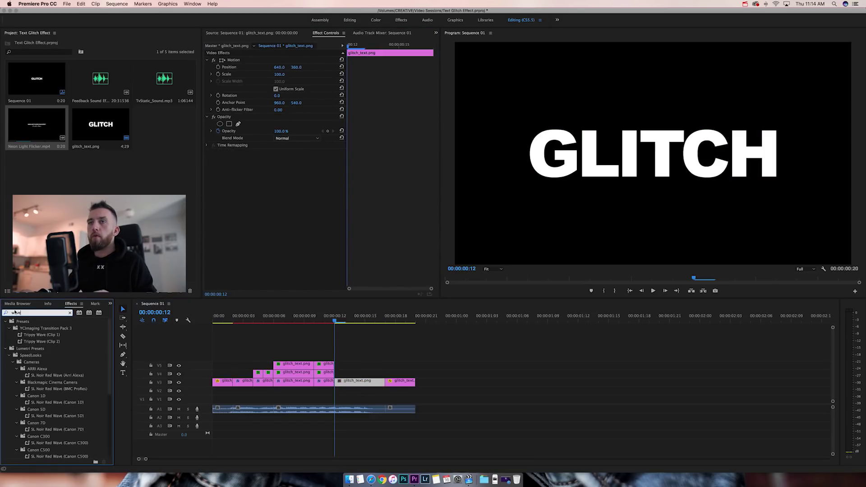
{"action": "left_click", "coordinate": [6, 322]}
{"action": "left_click", "coordinate": [6, 328]}
{"action": "left_click_drag", "start_coordinate": [33, 362], "coordinate": [339, 381]}
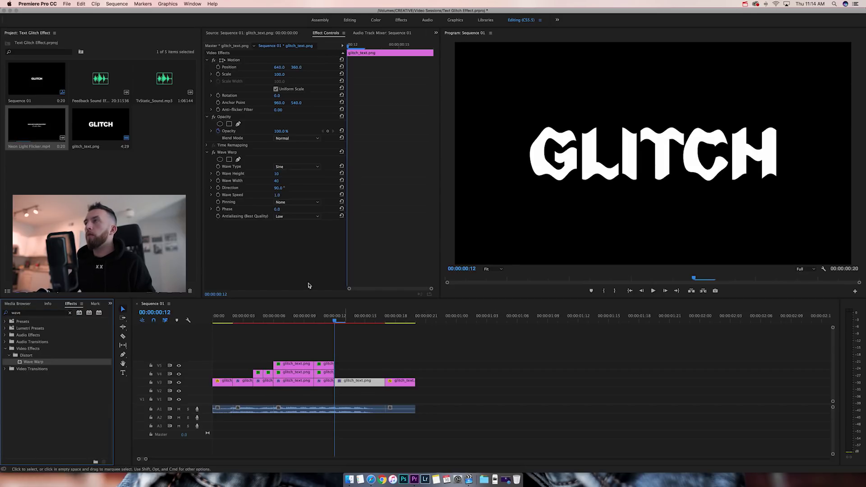
{"action": "left_click", "coordinate": [285, 168]}
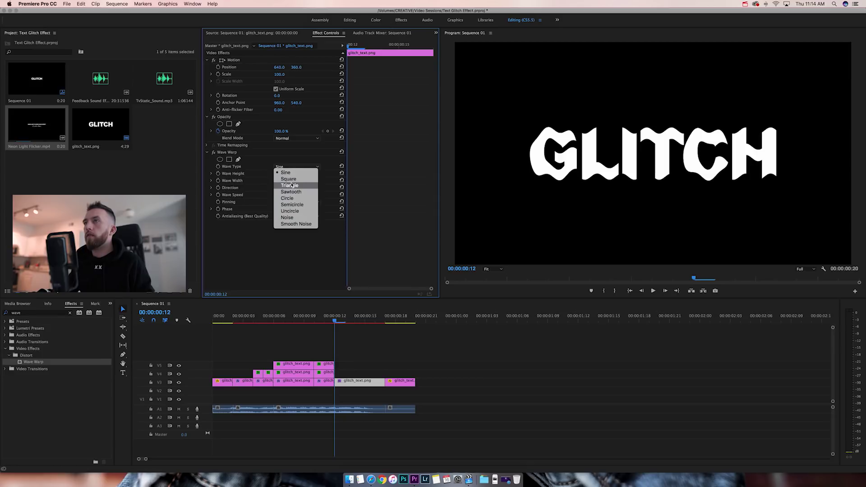
{"action": "left_click", "coordinate": [289, 174]}
{"action": "left_click", "coordinate": [294, 167]}
{"action": "left_click", "coordinate": [291, 217]}
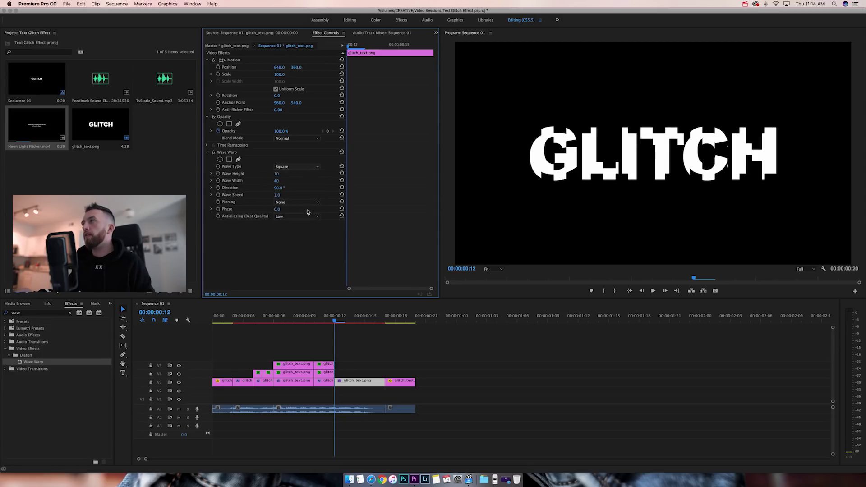
Step: Set the Wave Warp direction to 0° and its wave height to -38
{"action": "left_click", "coordinate": [282, 188]}
{"action": "type", "text": "0"}
{"action": "key", "text": "Return"}
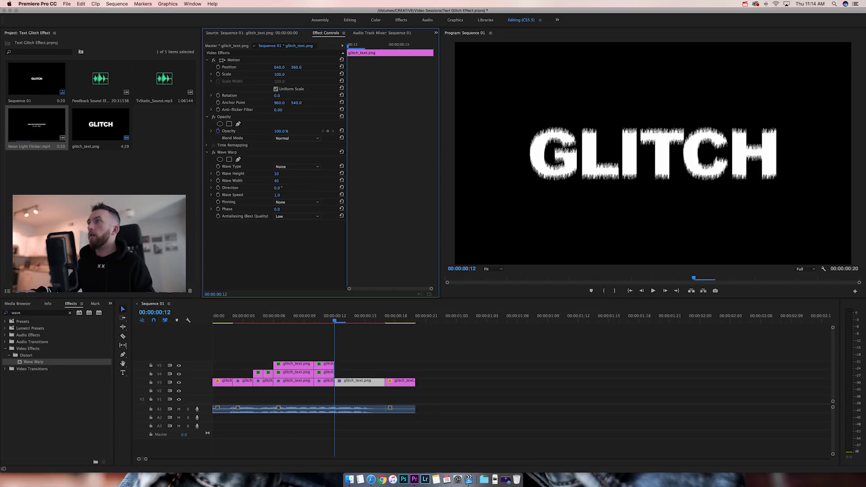
{"action": "left_click_drag", "start_coordinate": [278, 176], "coordinate": [439, 181]}
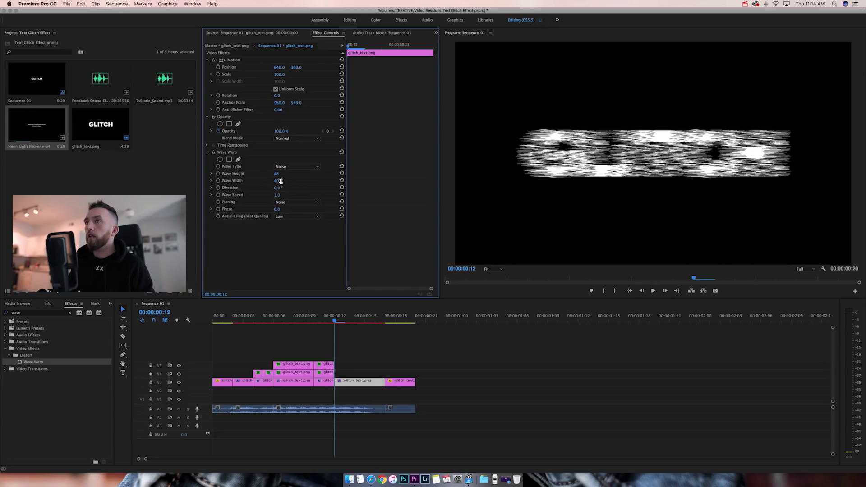
{"action": "left_click_drag", "start_coordinate": [277, 174], "coordinate": [238, 173]}
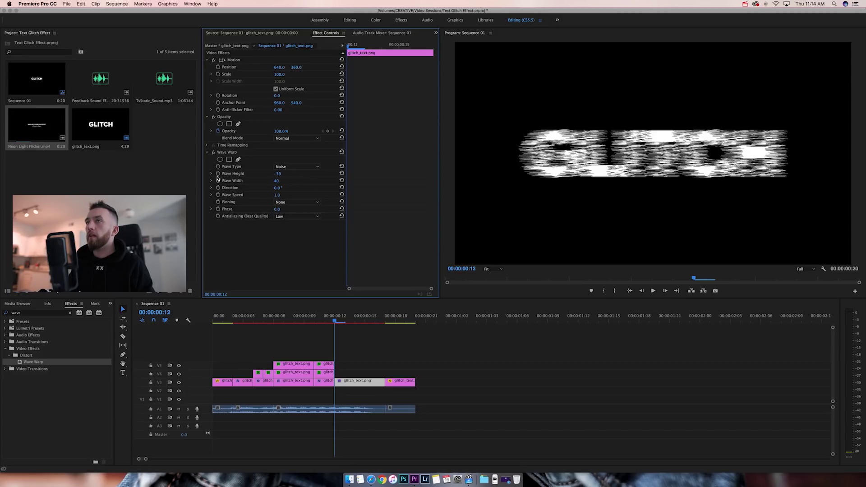
Step: Enable keyframing for every Wave Warp property at frame 12, from wave type to antialiasing
{"action": "left_click", "coordinate": [218, 167]}
{"action": "left_click", "coordinate": [219, 173]}
{"action": "left_click", "coordinate": [219, 180]}
{"action": "left_click", "coordinate": [218, 187]}
{"action": "left_click", "coordinate": [218, 195]}
{"action": "left_click", "coordinate": [219, 202]}
{"action": "left_click", "coordinate": [218, 209]}
{"action": "left_click", "coordinate": [219, 216]}
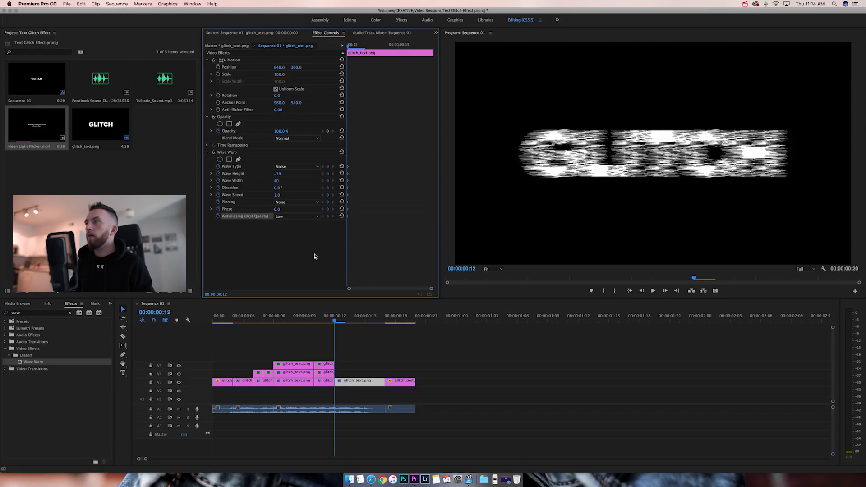
Step: At frame 14, keyframe the Wave Warp's wave speed at 99.8 and its wave height at 181
{"action": "key", "text": "Right"}
{"action": "key", "text": "Right"}
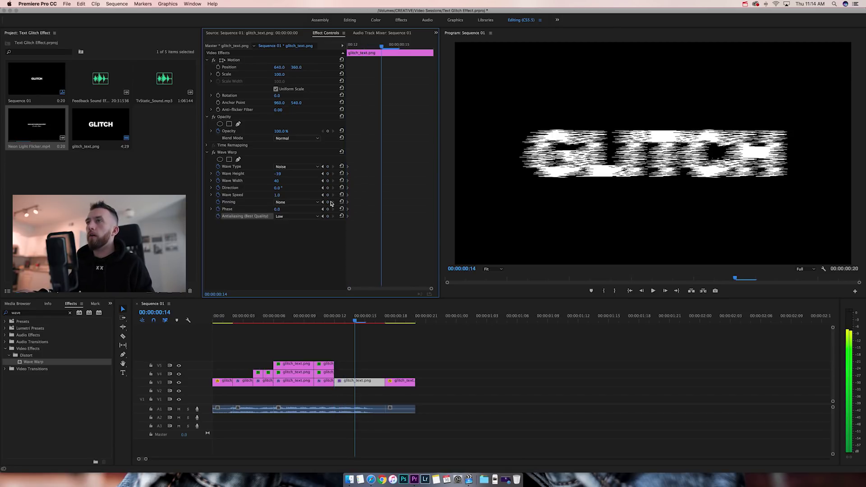
{"action": "left_click_drag", "start_coordinate": [277, 196], "coordinate": [304, 196]}
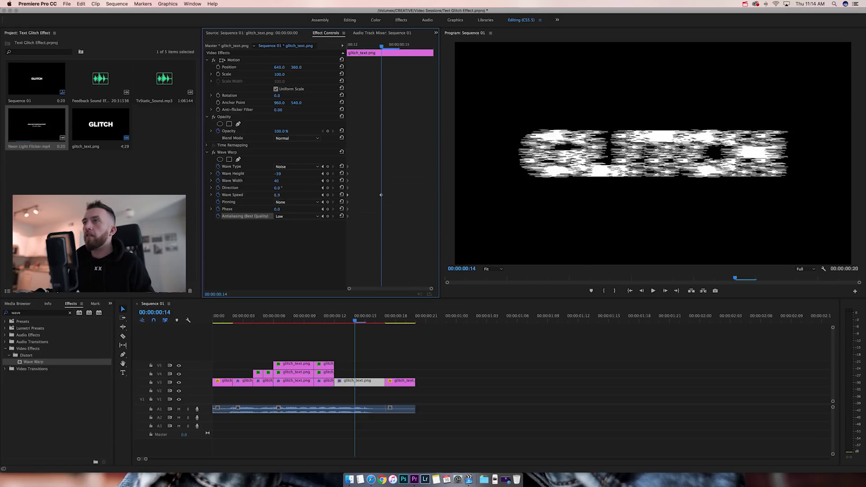
{"action": "left_click", "coordinate": [278, 195]}
{"action": "type", "text": "99.8"}
{"action": "key", "text": "Return"}
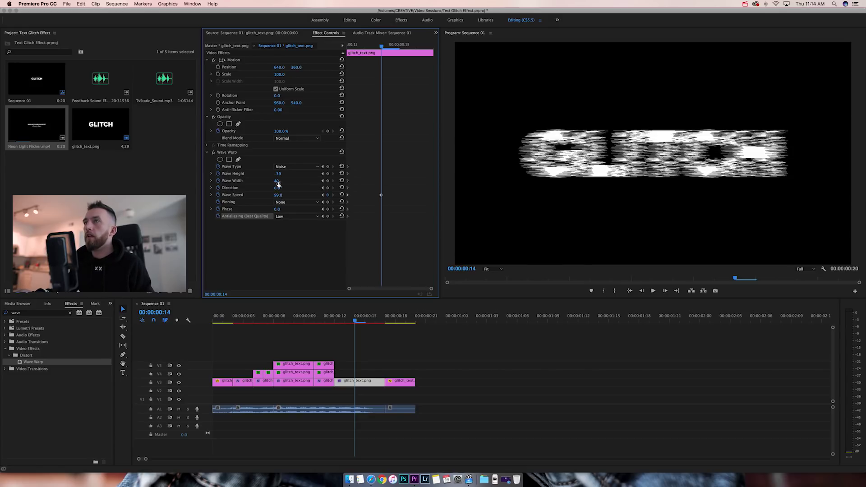
{"action": "left_click_drag", "start_coordinate": [278, 174], "coordinate": [373, 174]}
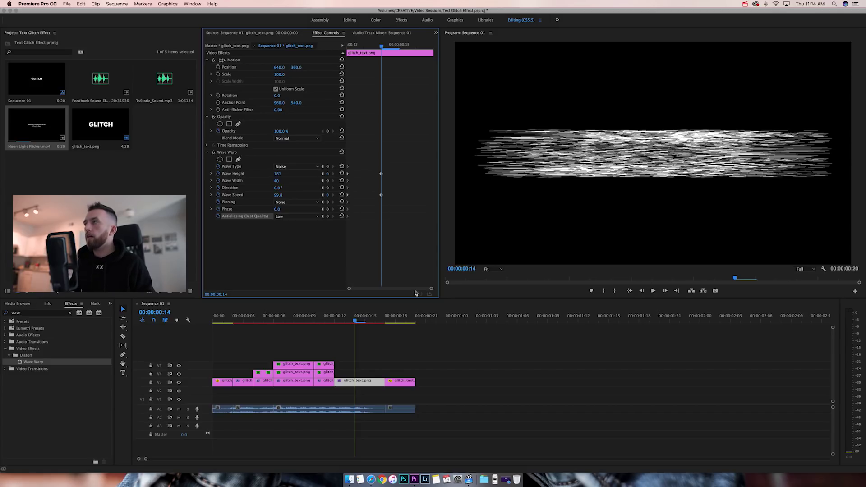
Step: Keyframe the wave width at 503 on frame 15, and on frame 16 set wave height -75, width 3 and speed 40.2
{"action": "key", "text": "Right"}
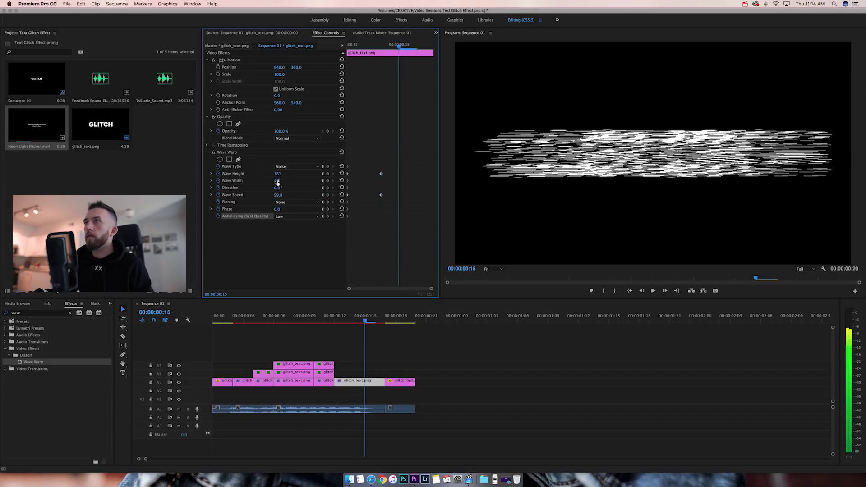
{"action": "left_click_drag", "start_coordinate": [277, 181], "coordinate": [515, 181]}
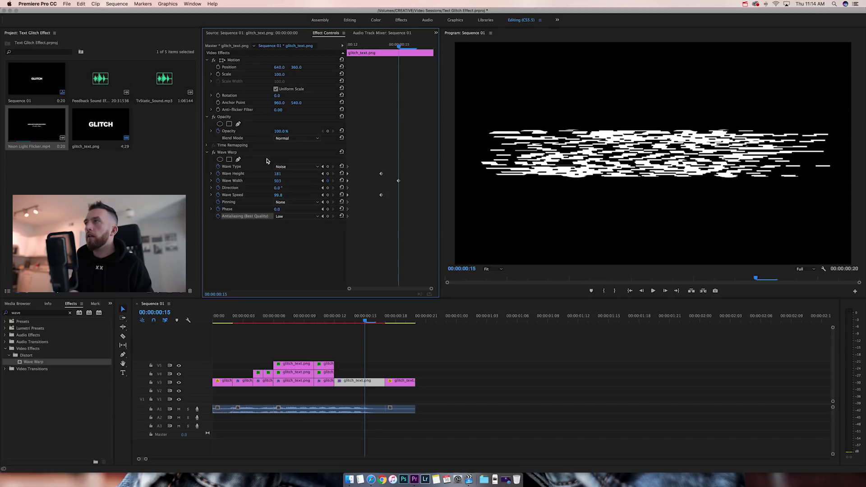
{"action": "key", "text": "Right"}
{"action": "mouse_move", "coordinate": [278, 197]}
{"action": "left_mouse_down"}
{"action": "mouse_move", "coordinate": [259, 197]}
{"action": "mouse_move", "coordinate": [262, 173]}
{"action": "mouse_move", "coordinate": [208, 173]}
{"action": "mouse_move", "coordinate": [283, 181]}
{"action": "left_mouse_up"}
{"action": "key", "text": "Right"}
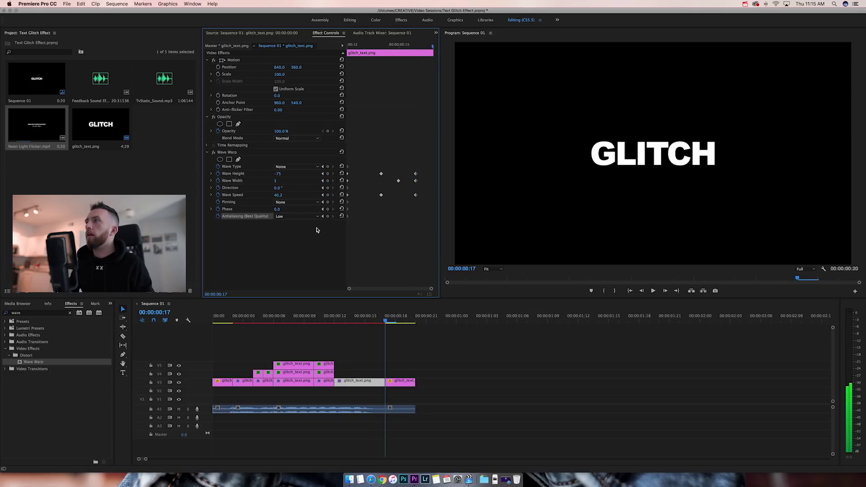
Step: Play the sequence from the start to review the finished glitch animation
{"action": "left_click", "coordinate": [412, 333]}
{"action": "left_click_drag", "start_coordinate": [412, 319], "coordinate": [137, 300]}
{"action": "key", "text": "space"}
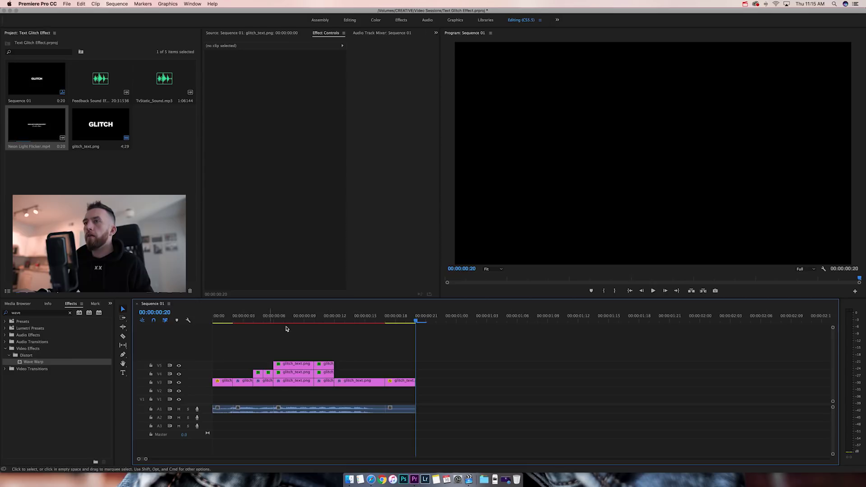
{"action": "key", "text": "space"}
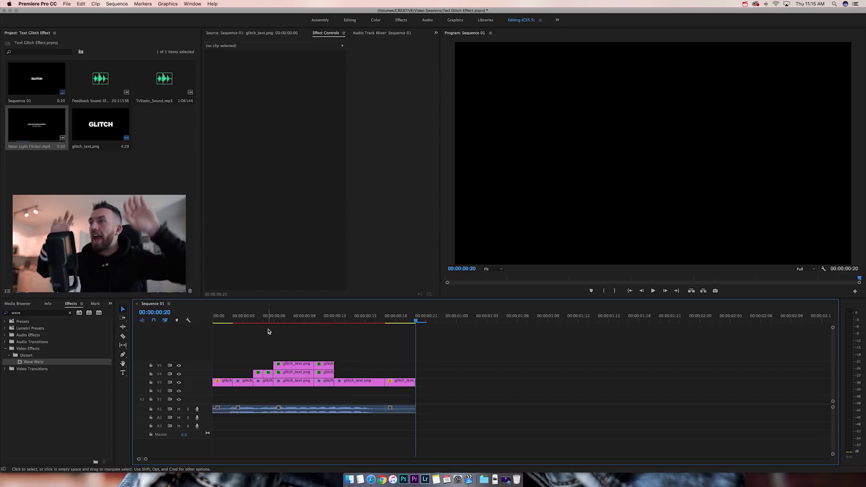
Step: Open TvStatic_Sound.mp3 in the source monitor and mark a 7-frame section ending at frame 18
{"action": "double_click", "coordinate": [144, 79]}
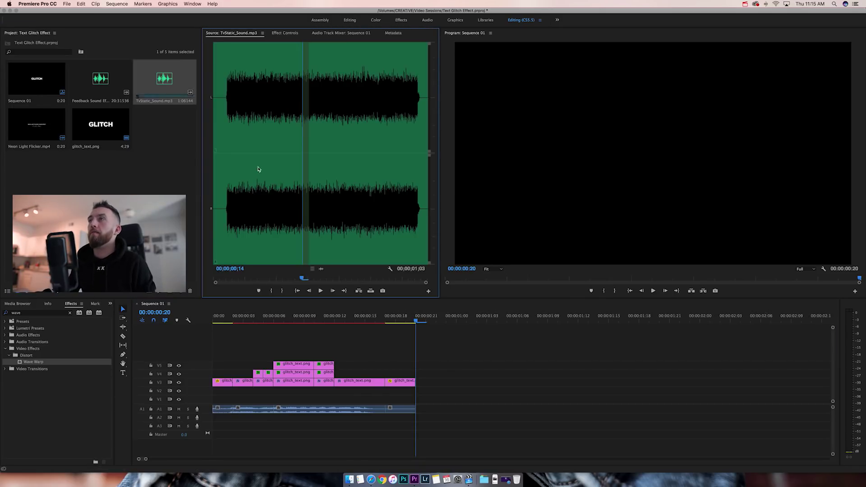
{"action": "left_click", "coordinate": [288, 279]}
{"action": "left_click", "coordinate": [272, 295]}
{"action": "key", "text": "space"}
{"action": "key", "text": "space"}
{"action": "left_click", "coordinate": [285, 293]}
Step: Place the marked TvStatic_Sound.mp3 section on track A2 starting at frame 12 and play the sequence
{"action": "left_click_drag", "start_coordinate": [314, 321], "coordinate": [355, 323]}
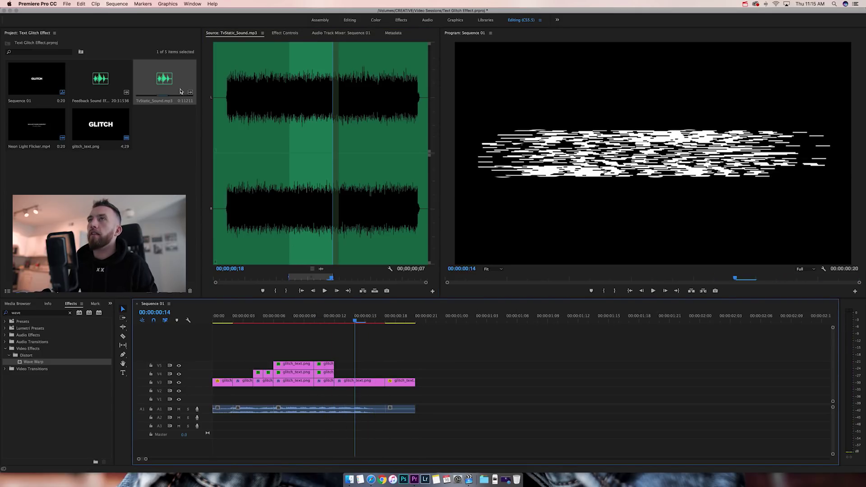
{"action": "left_click_drag", "start_coordinate": [182, 83], "coordinate": [329, 359]}
{"action": "mouse_move", "coordinate": [342, 403]}
{"action": "left_mouse_down"}
{"action": "mouse_move", "coordinate": [342, 426]}
{"action": "mouse_move", "coordinate": [342, 418]}
{"action": "left_mouse_up"}
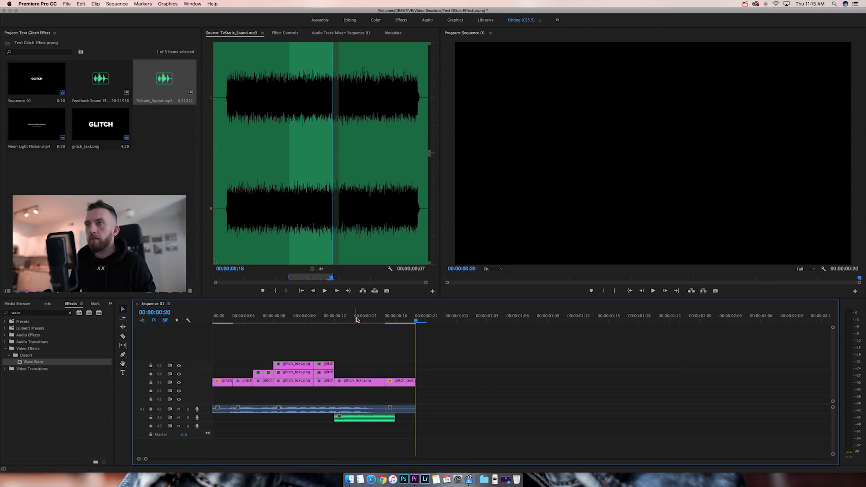
{"action": "key", "text": "space"}
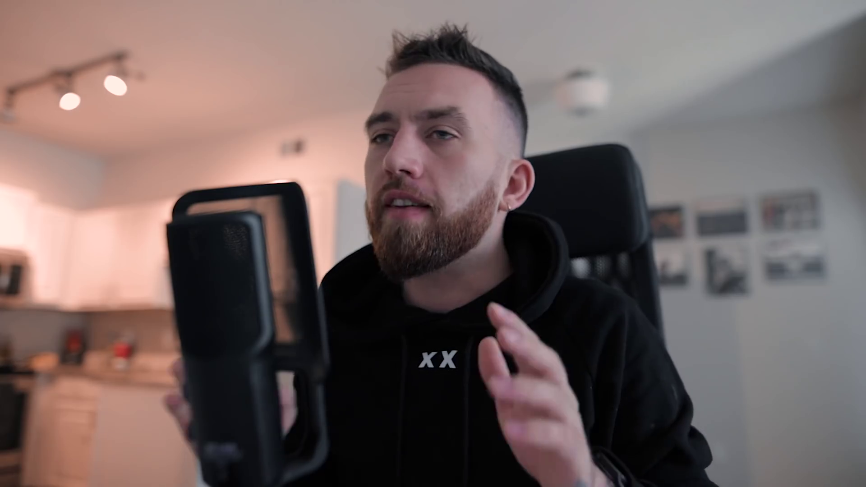